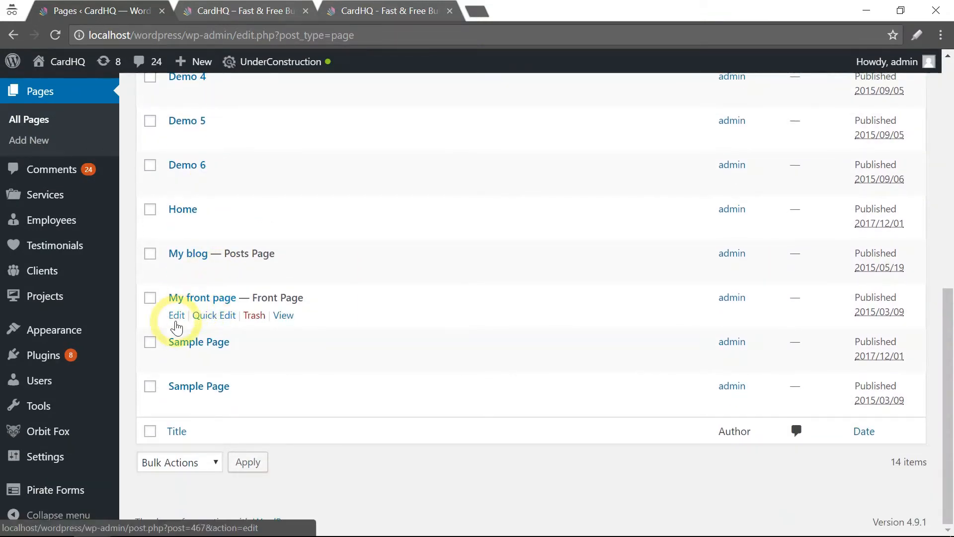
Step: Open the page "My front page" for editing and open the settings of its Sydney FP: Facts widget
{"action": "left_click", "coordinate": [176, 316]}
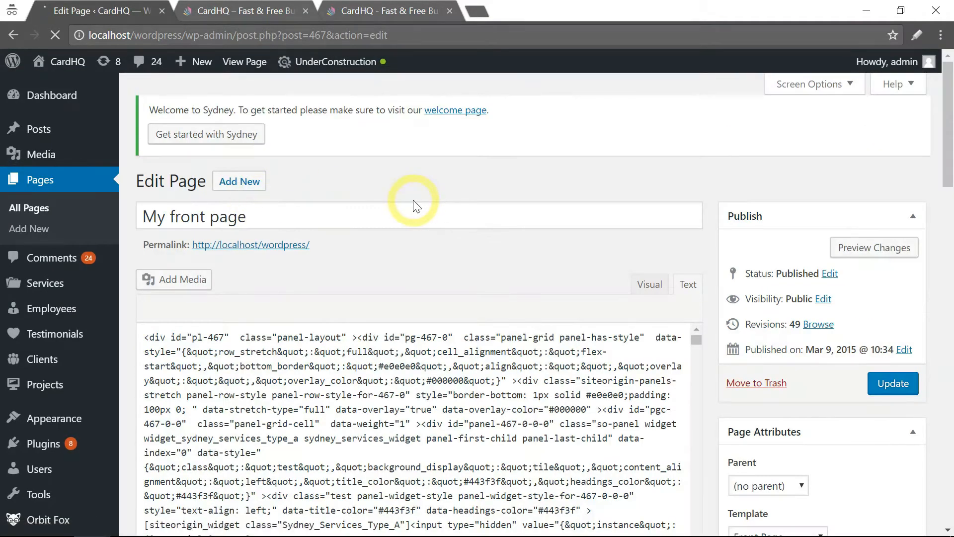
{"action": "scroll", "coordinate": [511, 171], "scroll_direction": "down", "scroll_amount": 5}
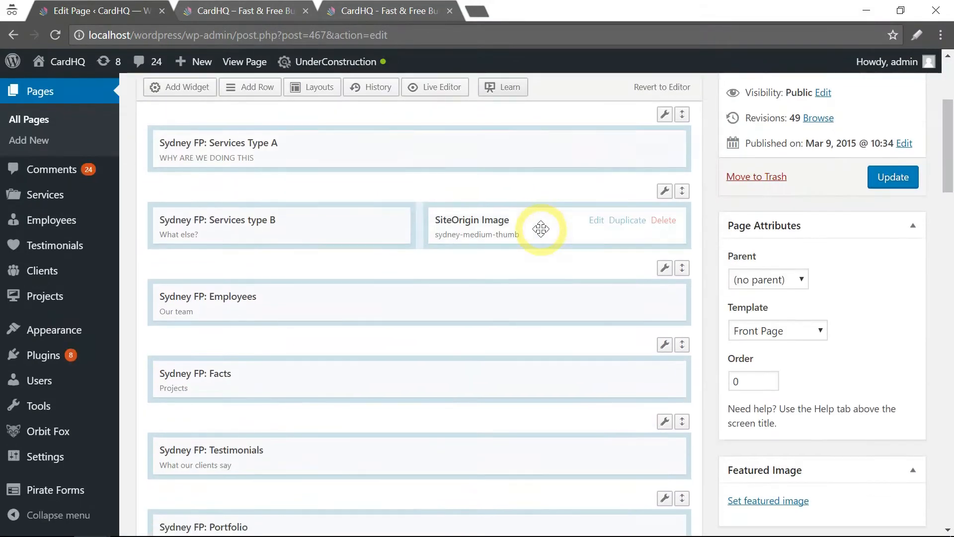
{"action": "scroll", "coordinate": [538, 254], "scroll_direction": "down", "scroll_amount": 1}
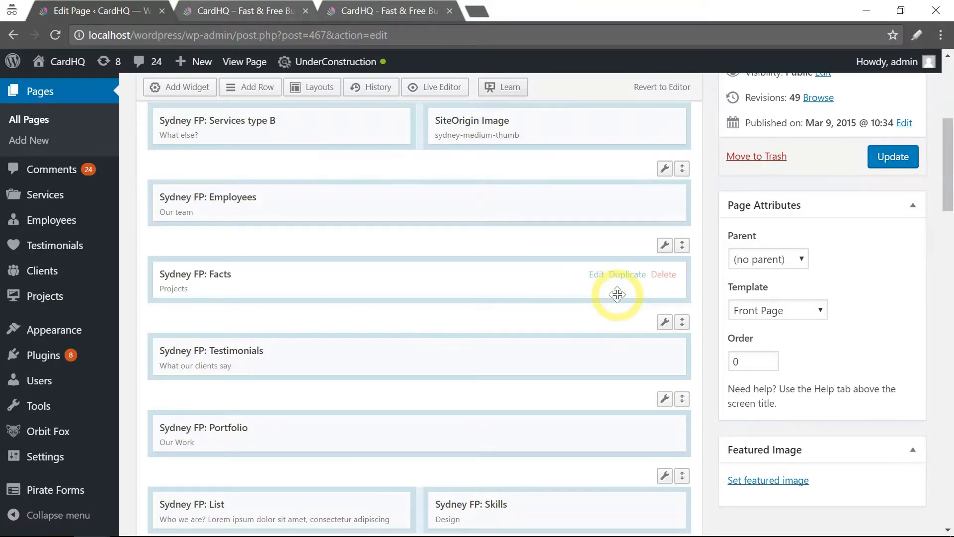
{"action": "mouse_move", "coordinate": [664, 253]}
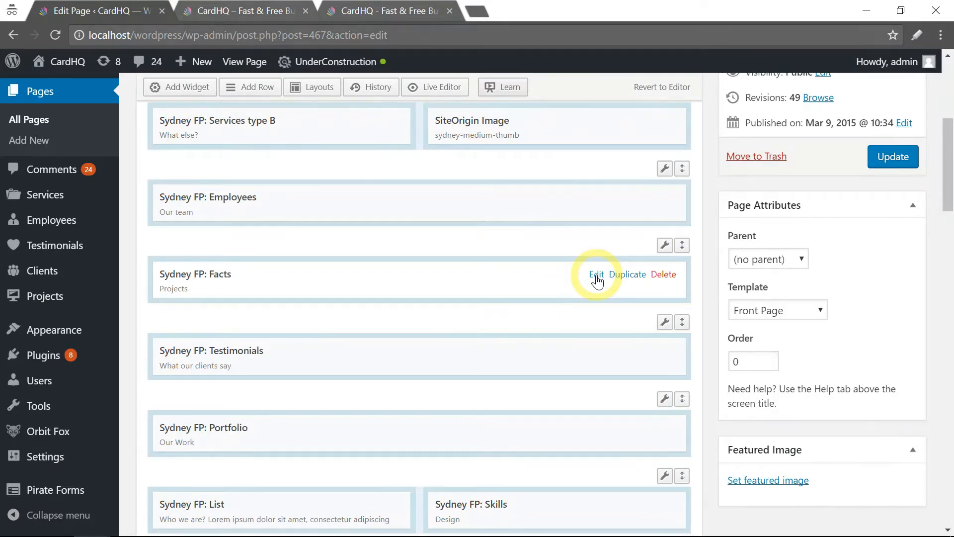
{"action": "left_click", "coordinate": [597, 275]}
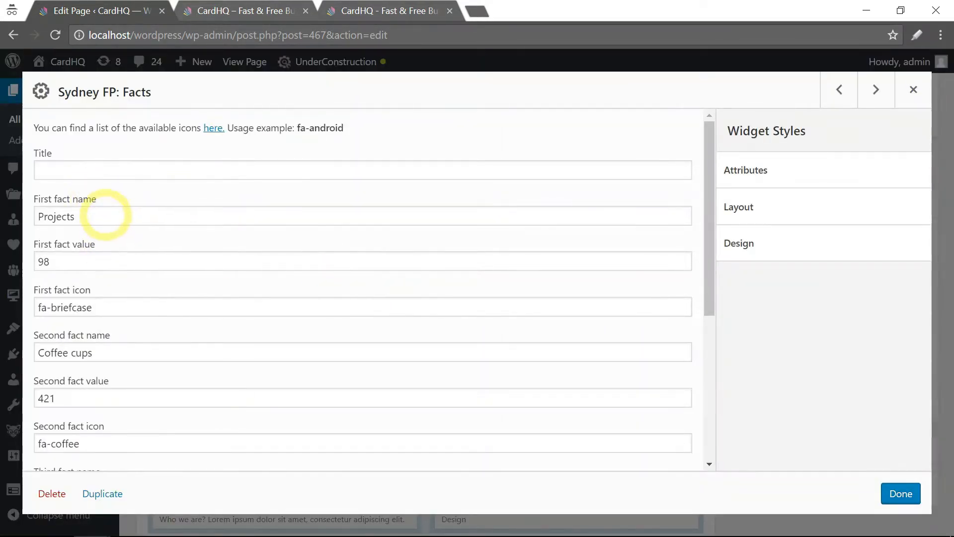
Step: Review the name, value and icon fields of the facts in the Sydney FP: Facts widget
{"action": "left_click", "coordinate": [106, 216]}
{"action": "left_click", "coordinate": [131, 262]}
{"action": "left_click", "coordinate": [132, 304]}
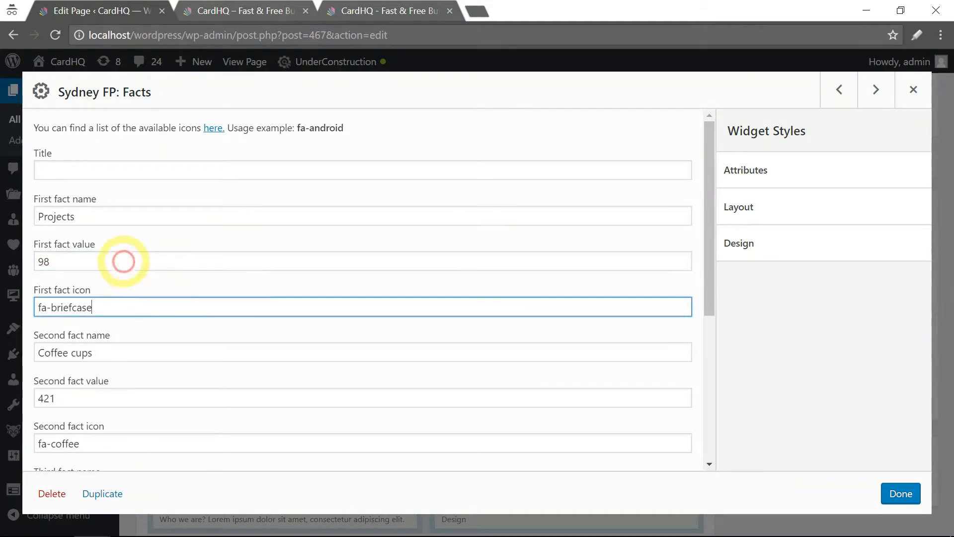
{"action": "left_click", "coordinate": [112, 261]}
{"action": "left_click", "coordinate": [114, 217]}
{"action": "left_click", "coordinate": [122, 256]}
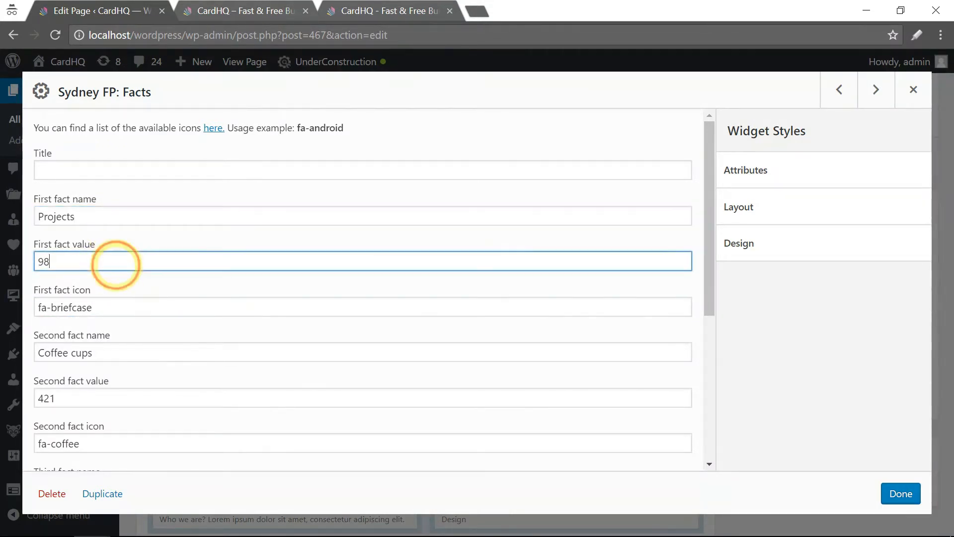
{"action": "scroll", "coordinate": [124, 252], "scroll_direction": "down", "scroll_amount": 2}
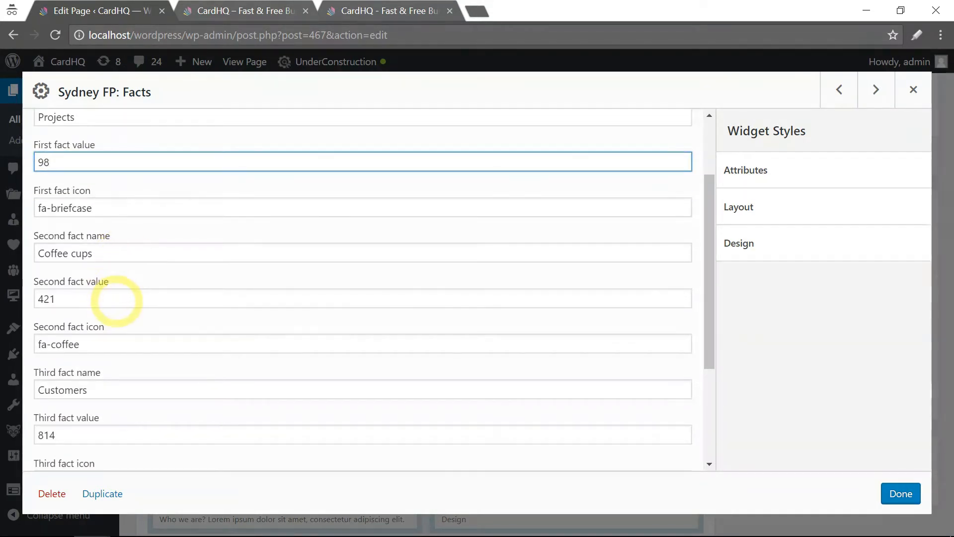
{"action": "scroll", "coordinate": [117, 298], "scroll_direction": "down", "scroll_amount": 3}
{"action": "scroll", "coordinate": [115, 289], "scroll_direction": "up", "scroll_amount": 5}
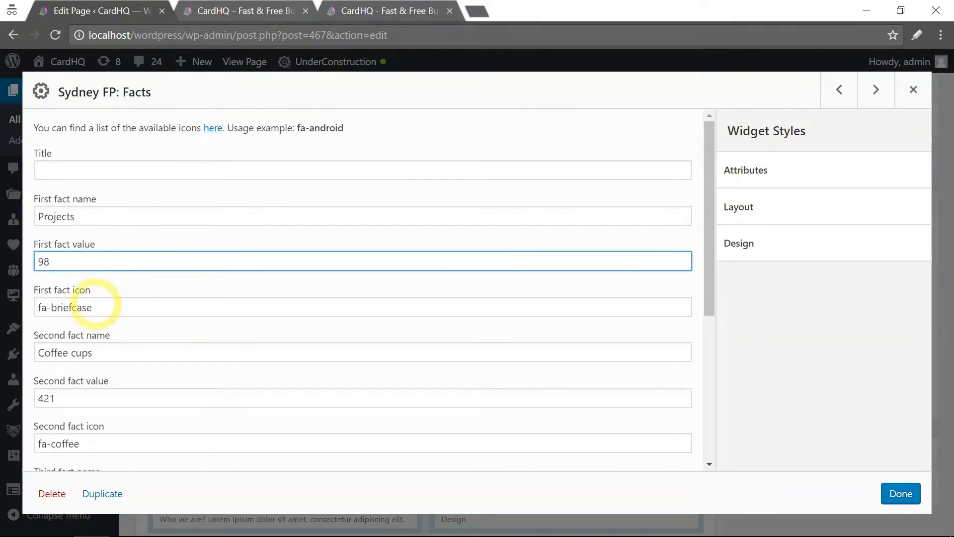
{"action": "left_click", "coordinate": [106, 304]}
{"action": "scroll", "coordinate": [132, 299], "scroll_direction": "down", "scroll_amount": 2}
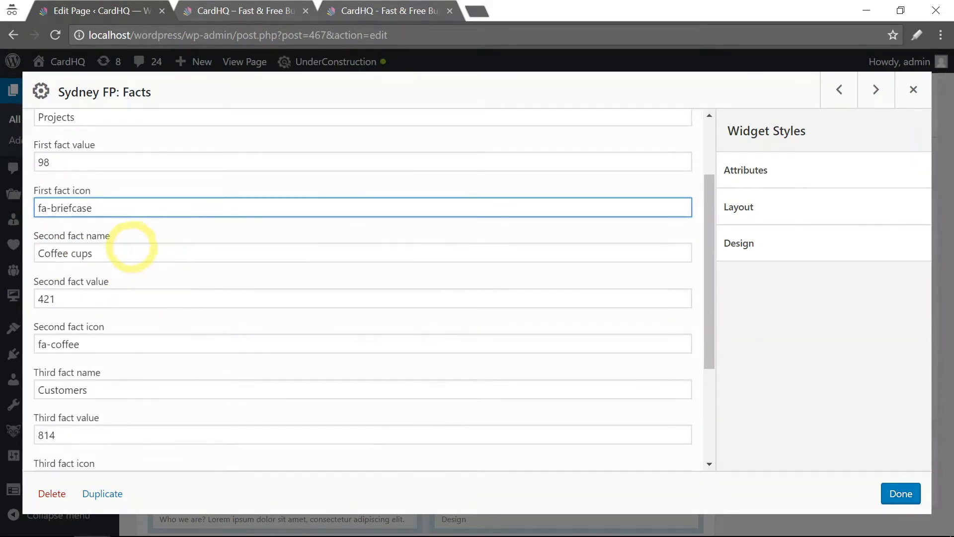
{"action": "left_click", "coordinate": [118, 251]}
{"action": "left_click", "coordinate": [112, 299]}
{"action": "scroll", "coordinate": [144, 257], "scroll_direction": "up", "scroll_amount": 2}
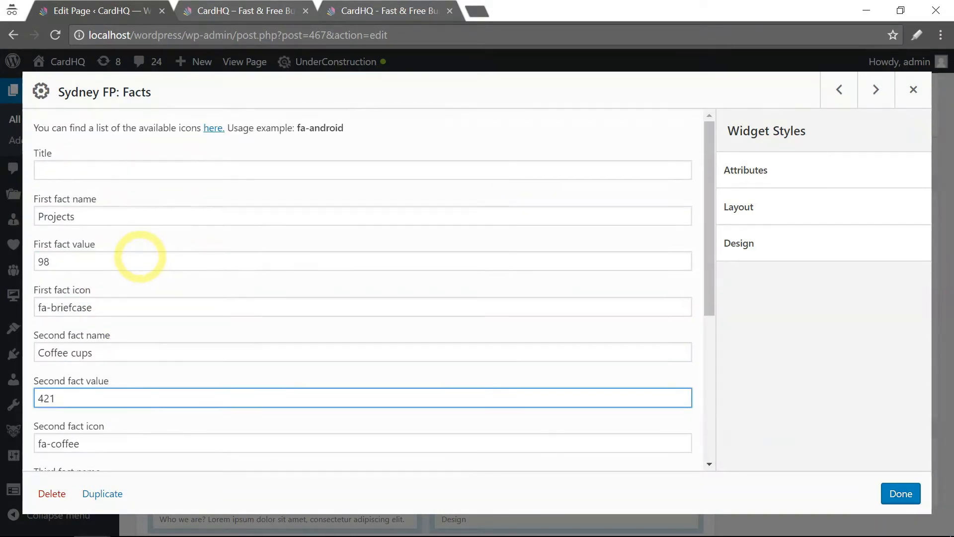
Step: Replace the first fact's name with "NUMBER OF MOBILE APPS AND CONTENTS WE EVER DEVELOPED", copied from the cardhq.co/site page
{"action": "left_click", "coordinate": [372, 11]}
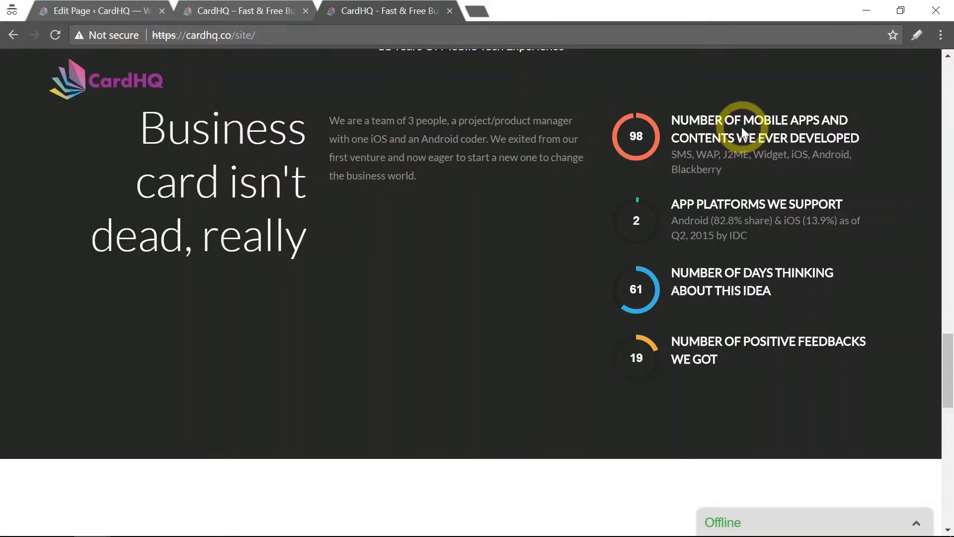
{"action": "left_click_drag", "start_coordinate": [863, 135], "coordinate": [681, 112]}
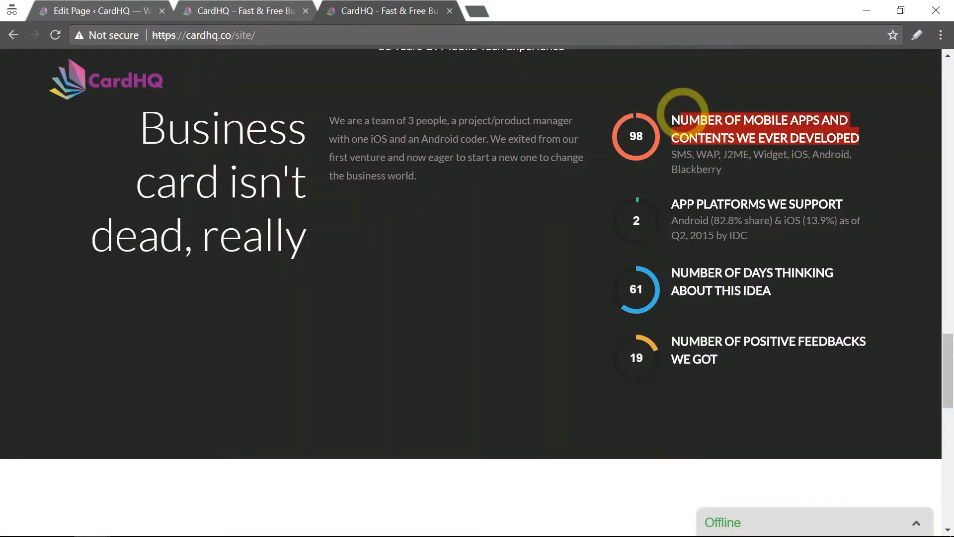
{"action": "right_click", "coordinate": [716, 124]}
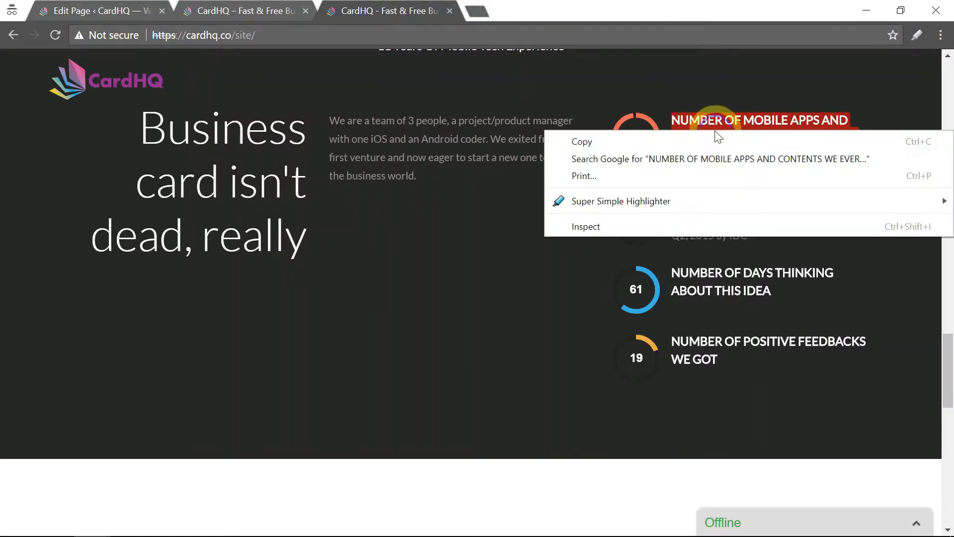
{"action": "left_click", "coordinate": [711, 140]}
{"action": "left_click", "coordinate": [97, 14]}
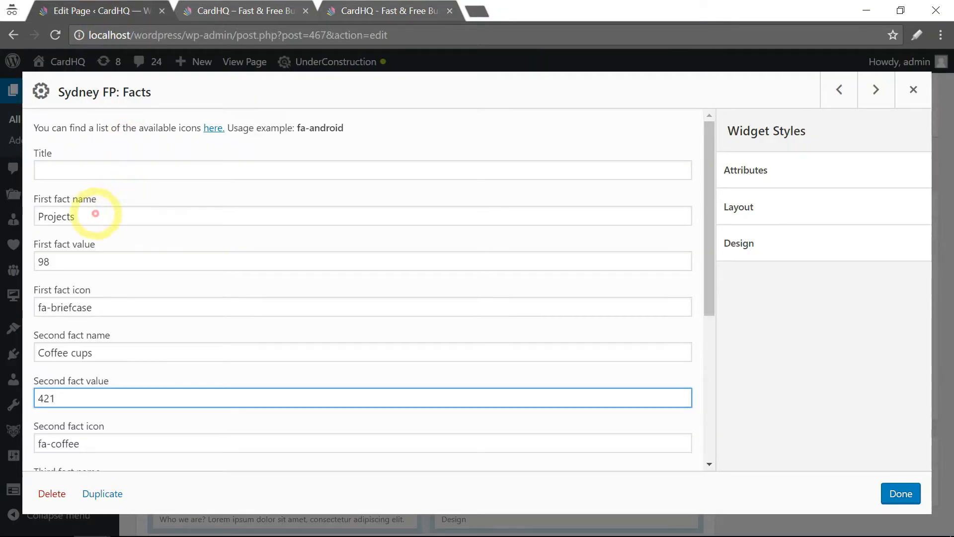
{"action": "left_click", "coordinate": [97, 217]}
{"action": "key", "text": "ctrl+a"}
{"action": "key", "text": "ctrl+v"}
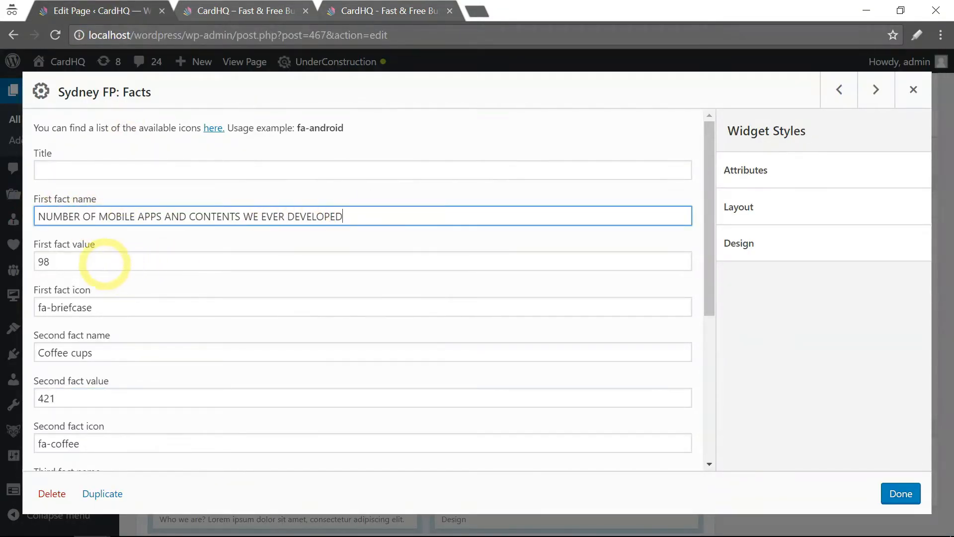
Step: Check the first fact's value against the cardhq.co/site page and open the widget's linked list of available icons in a new tab
{"action": "left_click", "coordinate": [336, 16]}
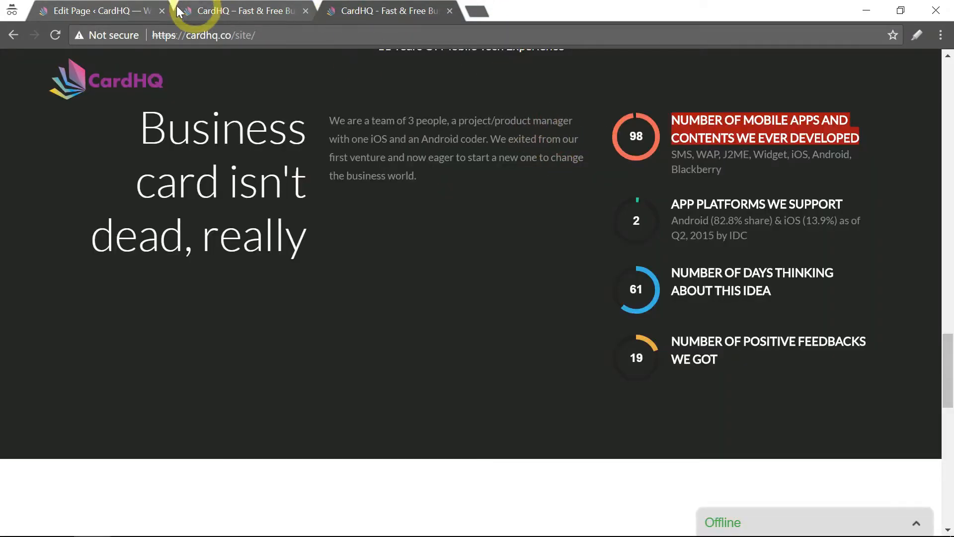
{"action": "left_click", "coordinate": [92, 10]}
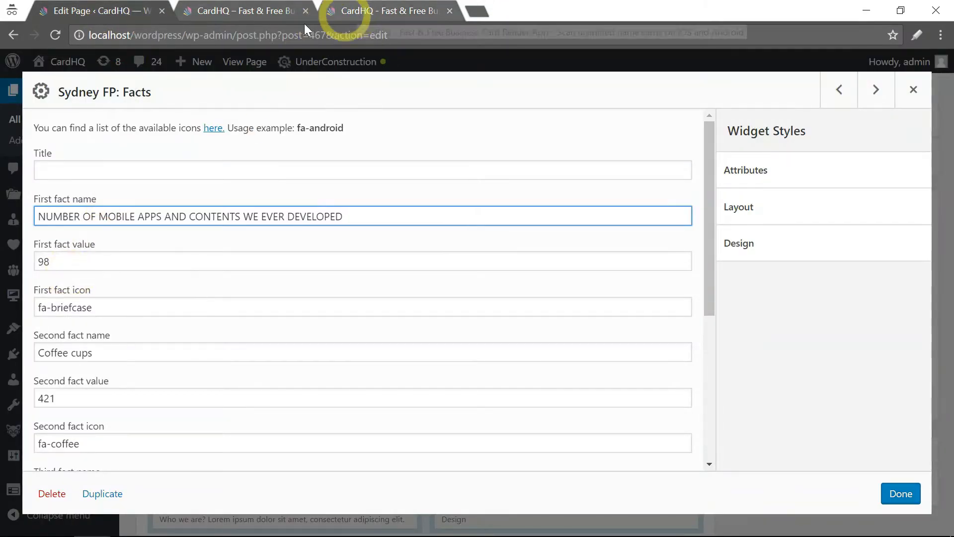
{"action": "left_click", "coordinate": [104, 307]}
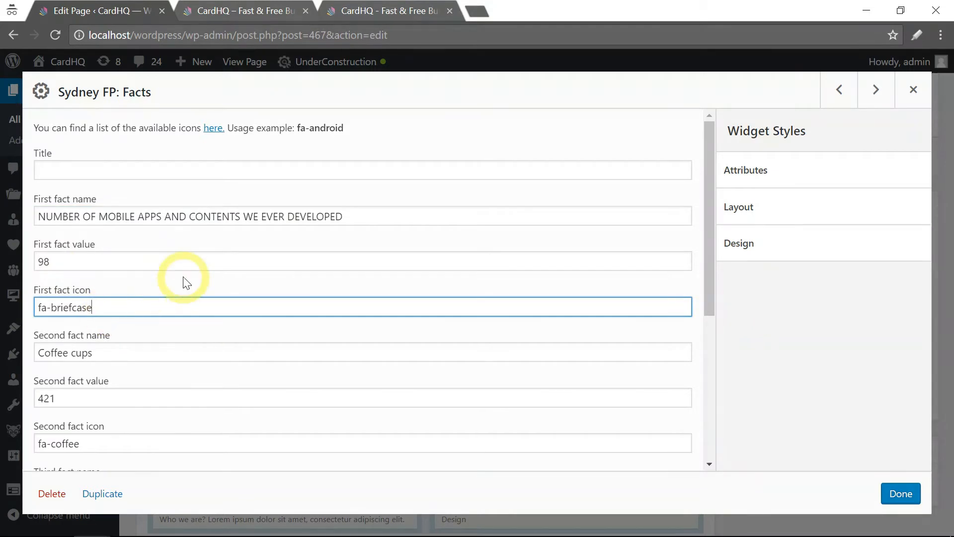
{"action": "right_click", "coordinate": [211, 134]}
{"action": "left_click", "coordinate": [222, 142]}
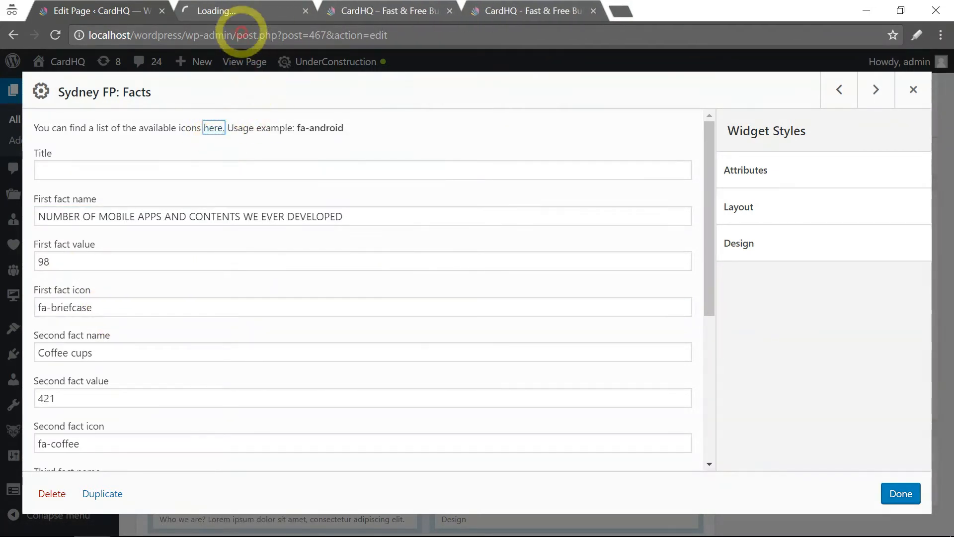
{"action": "left_click", "coordinate": [251, 13]}
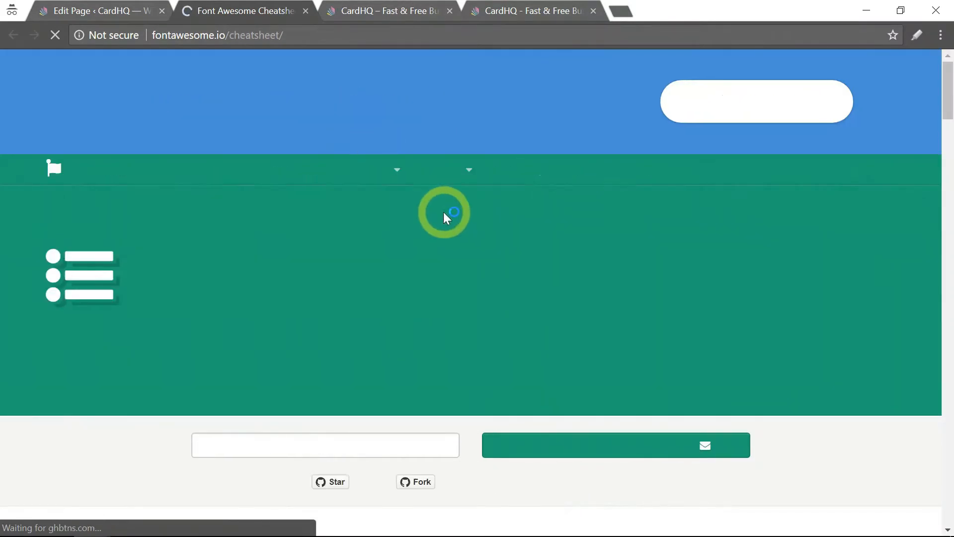
{"action": "scroll", "coordinate": [443, 213], "scroll_direction": "down", "scroll_amount": 8}
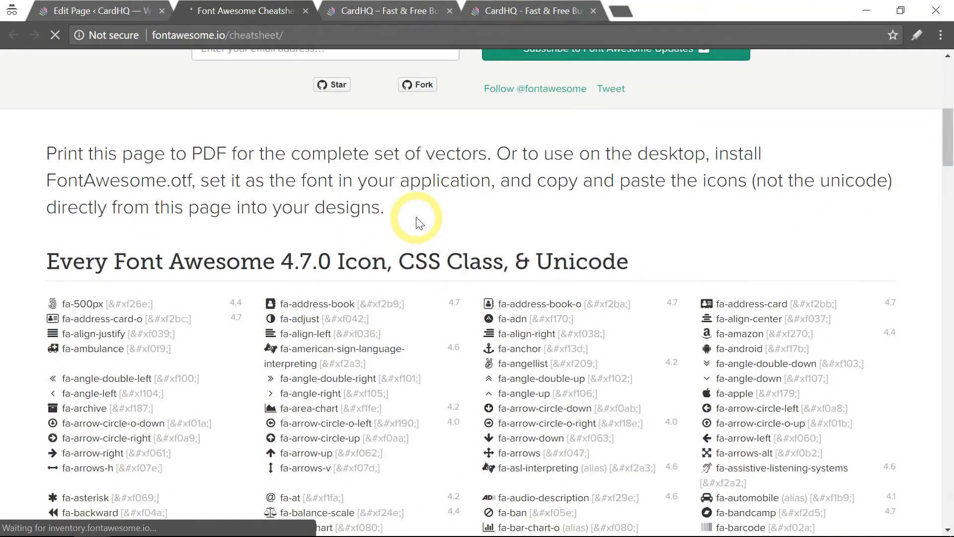
Step: Search the Font Awesome icon list for "app" and set the first fact's icon to the copied class name fa-whatsapp
{"action": "key", "text": "ctrl+f"}
{"action": "type", "text": "app"}
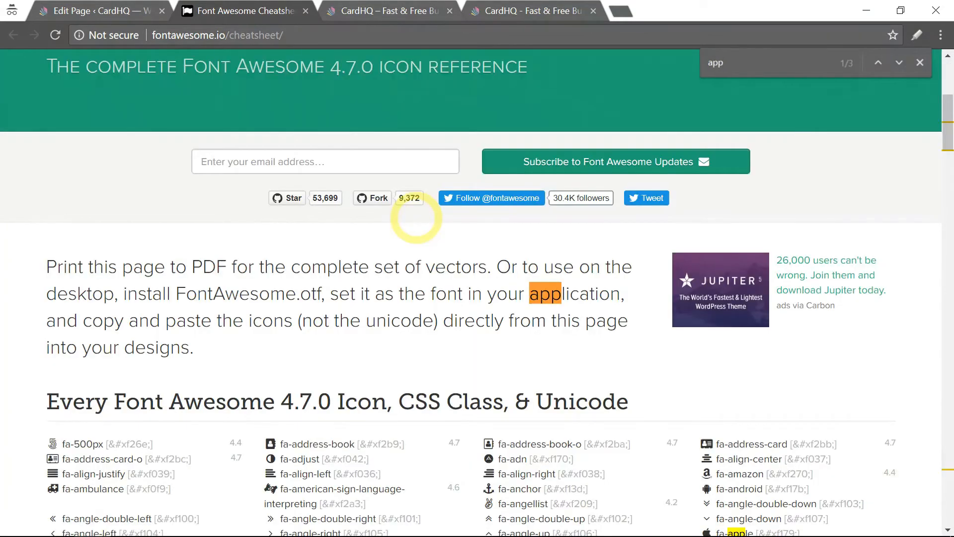
{"action": "key", "text": "Return"}
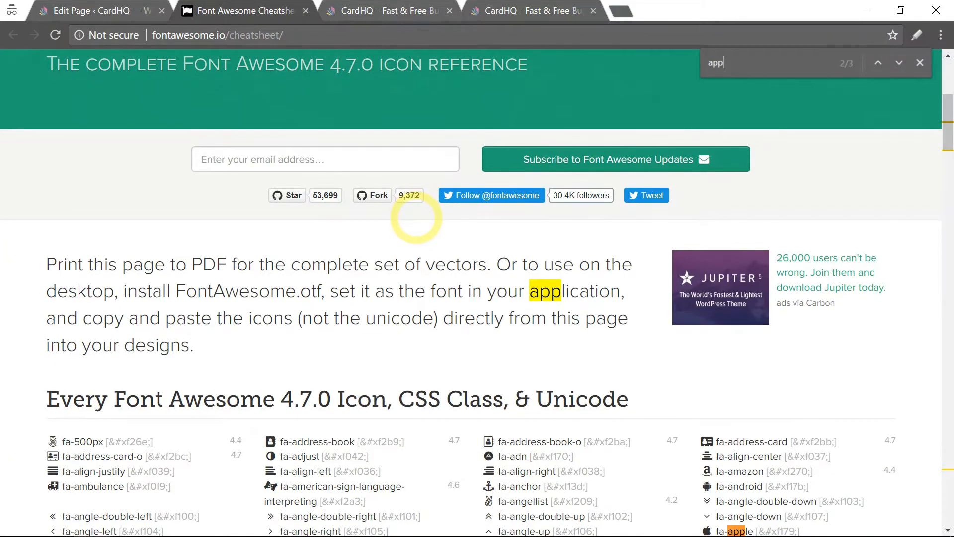
{"action": "key", "text": "Return"}
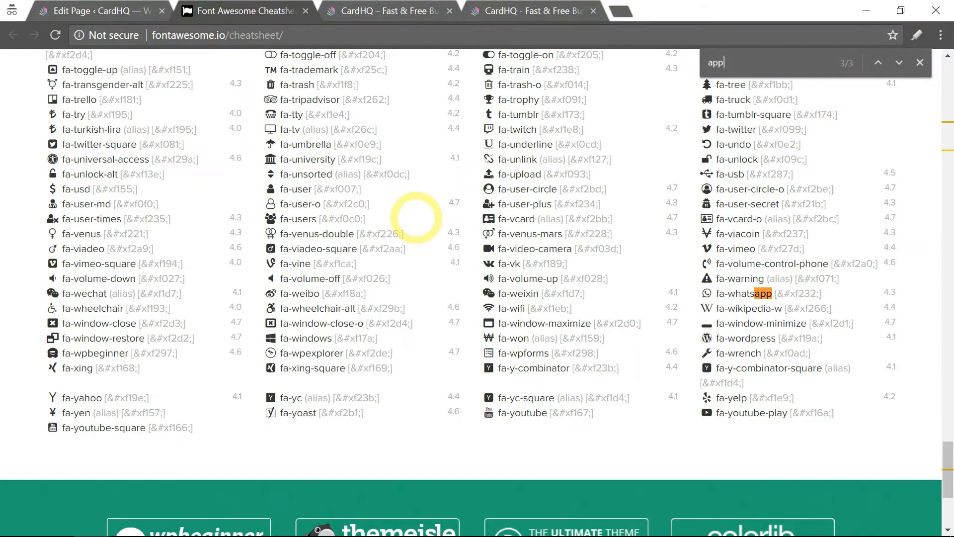
{"action": "key", "text": "Return"}
{"action": "key", "text": "shift+Return"}
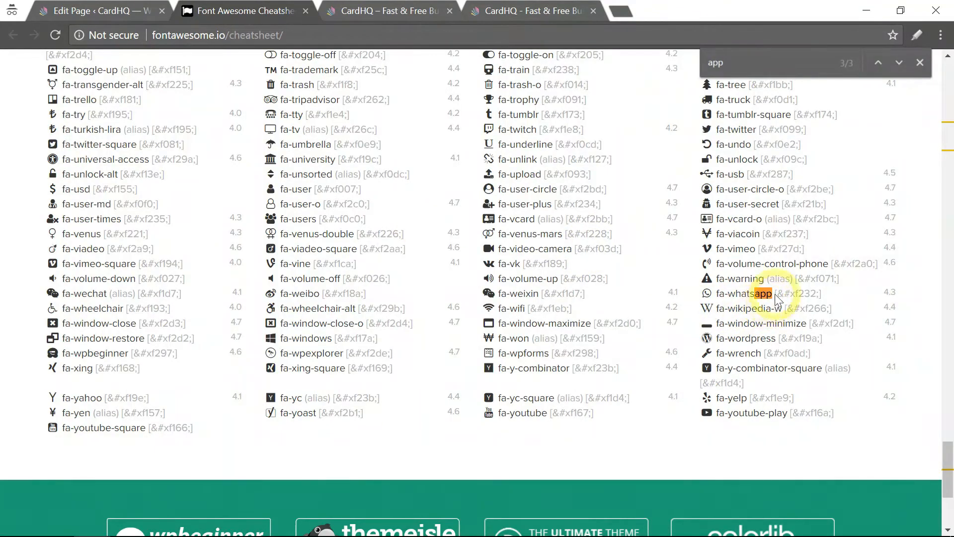
{"action": "left_click_drag", "start_coordinate": [773, 294], "coordinate": [717, 294]}
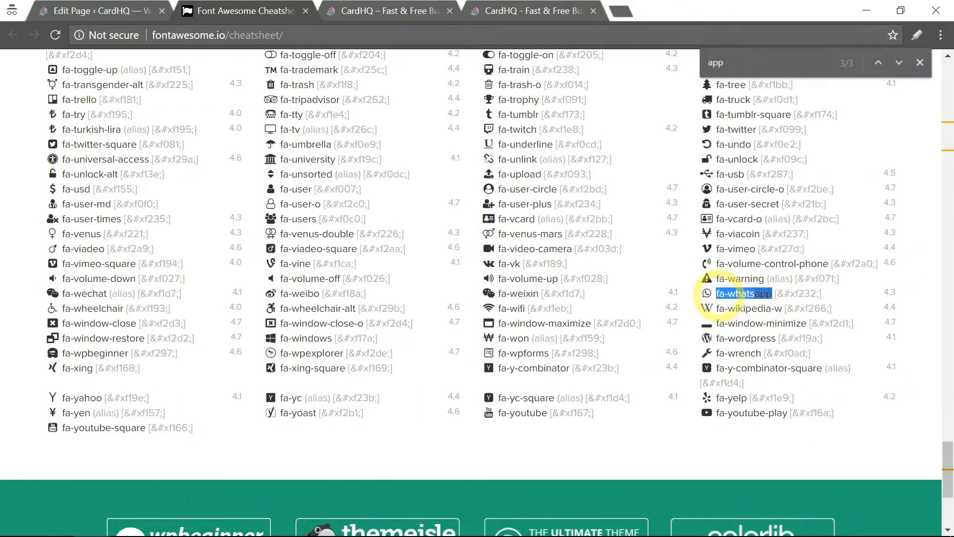
{"action": "right_click", "coordinate": [736, 294]}
{"action": "left_click", "coordinate": [746, 300]}
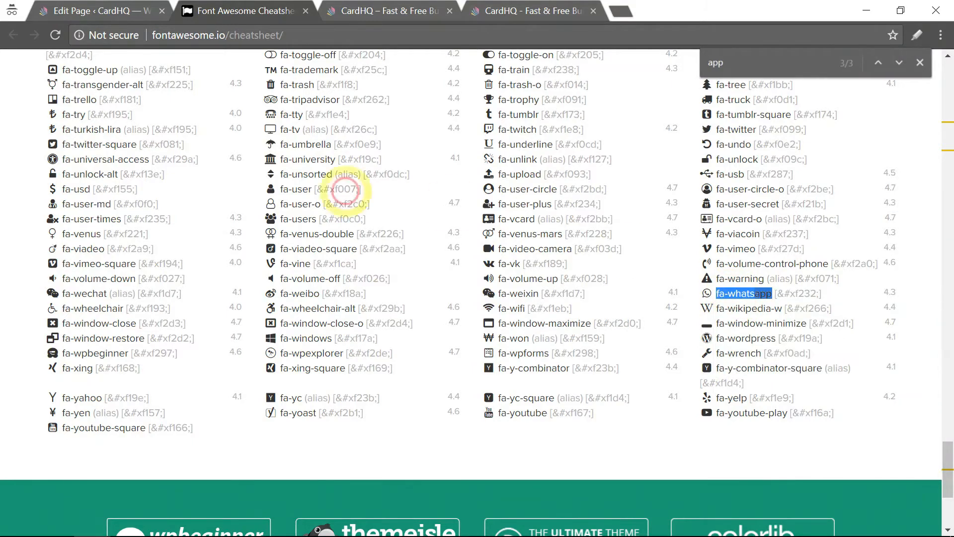
{"action": "left_click", "coordinate": [106, 13]}
{"action": "triple_click", "coordinate": [70, 308]}
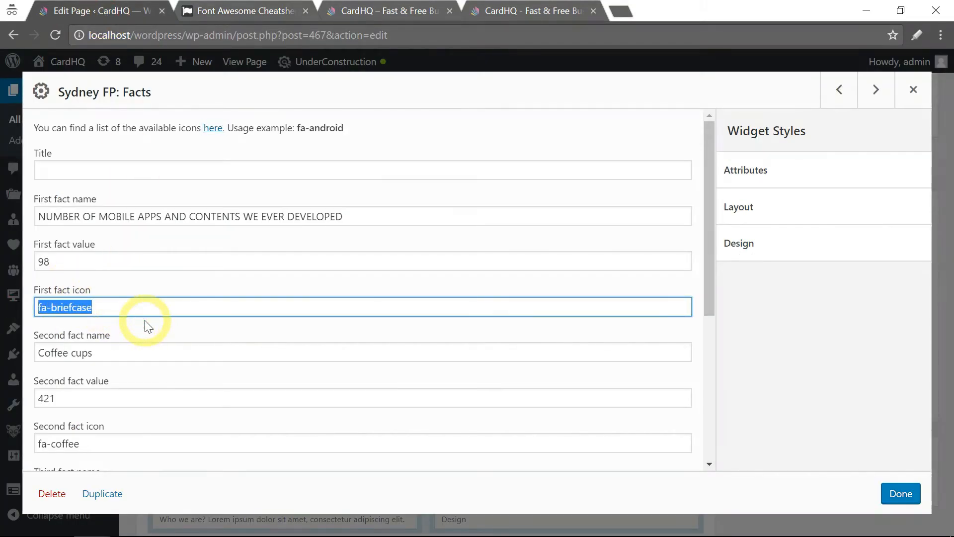
Step: Replace the second fact's name with "APP PLATFORMS WE SUPPORT", copied from the cardhq.co/site page
{"action": "left_click", "coordinate": [492, 16]}
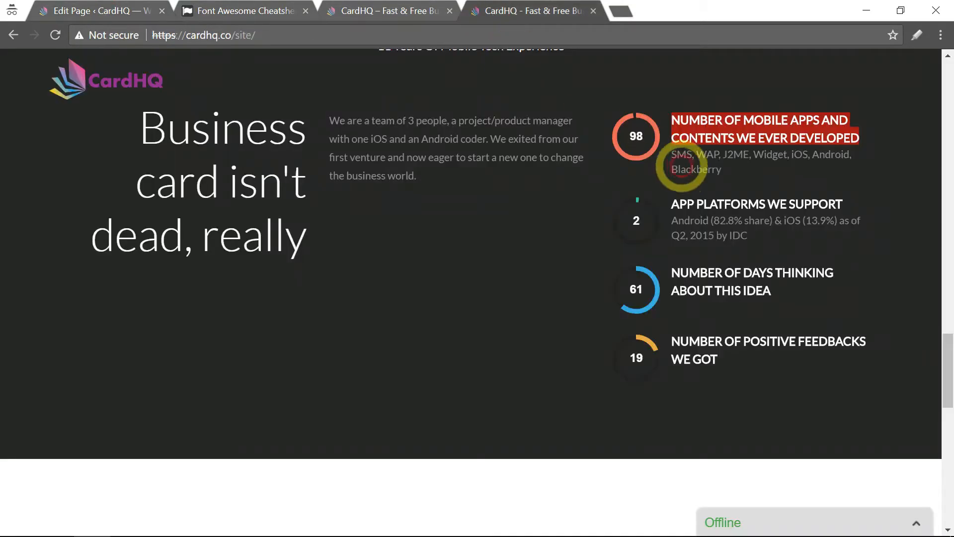
{"action": "left_click", "coordinate": [837, 210]}
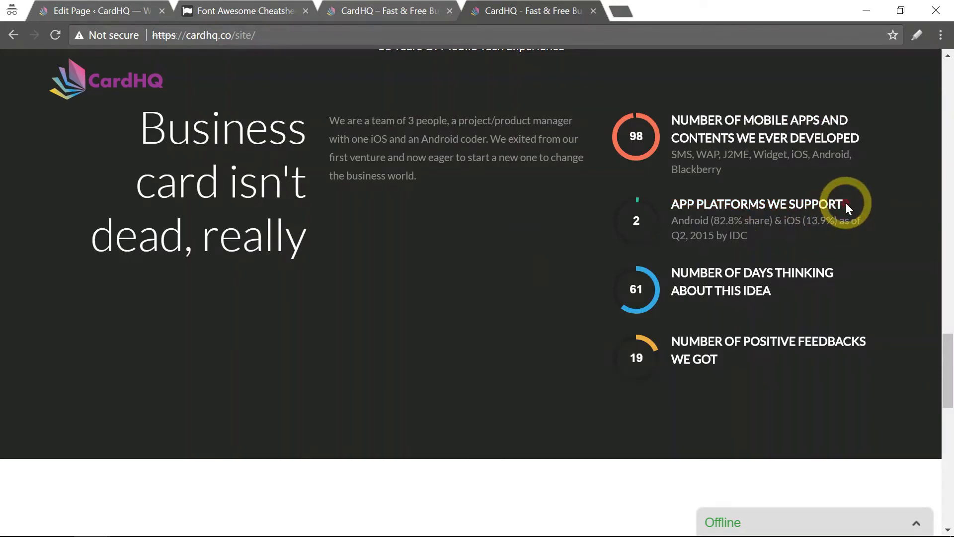
{"action": "left_click_drag", "start_coordinate": [845, 201], "coordinate": [673, 201]}
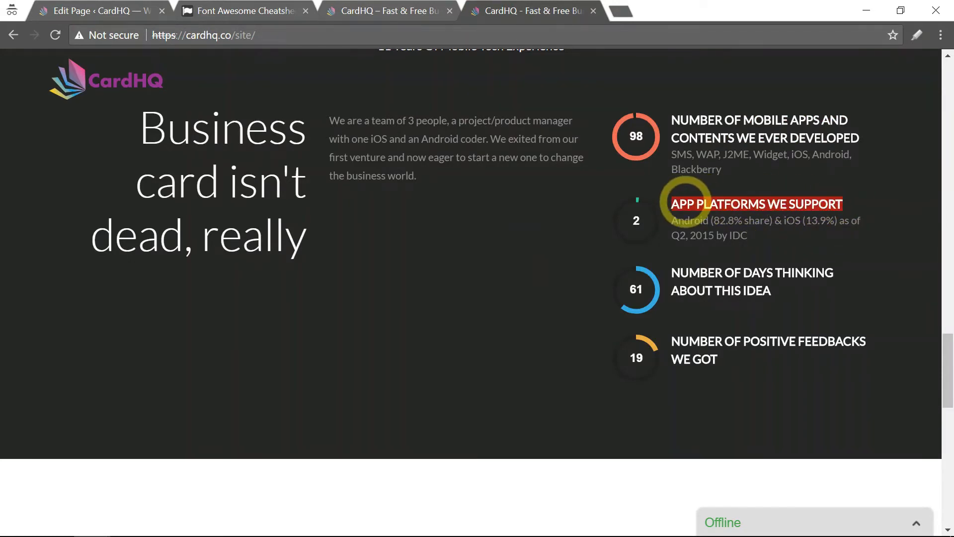
{"action": "right_click", "coordinate": [673, 201]}
{"action": "left_click", "coordinate": [678, 208]}
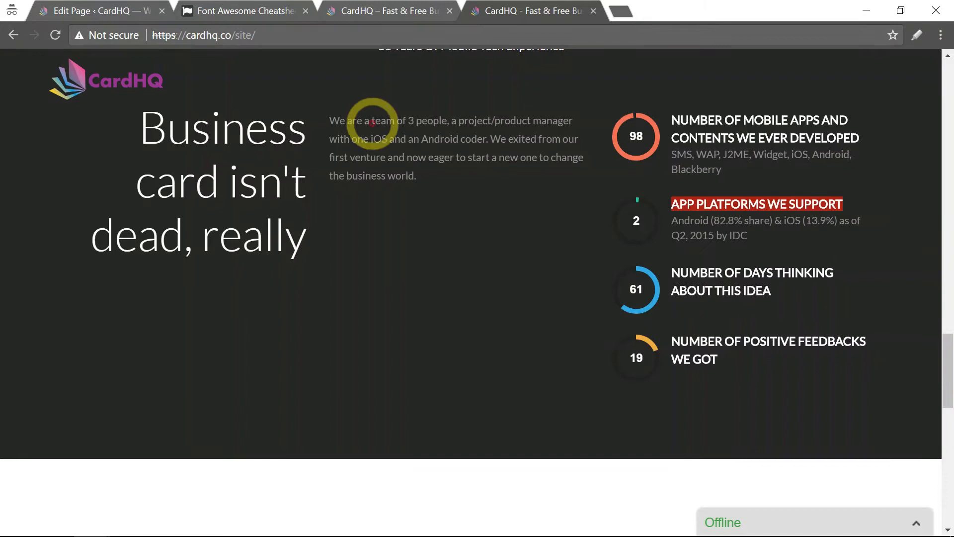
{"action": "left_click", "coordinate": [113, 9]}
{"action": "left_click_drag", "start_coordinate": [98, 351], "coordinate": [154, 338]}
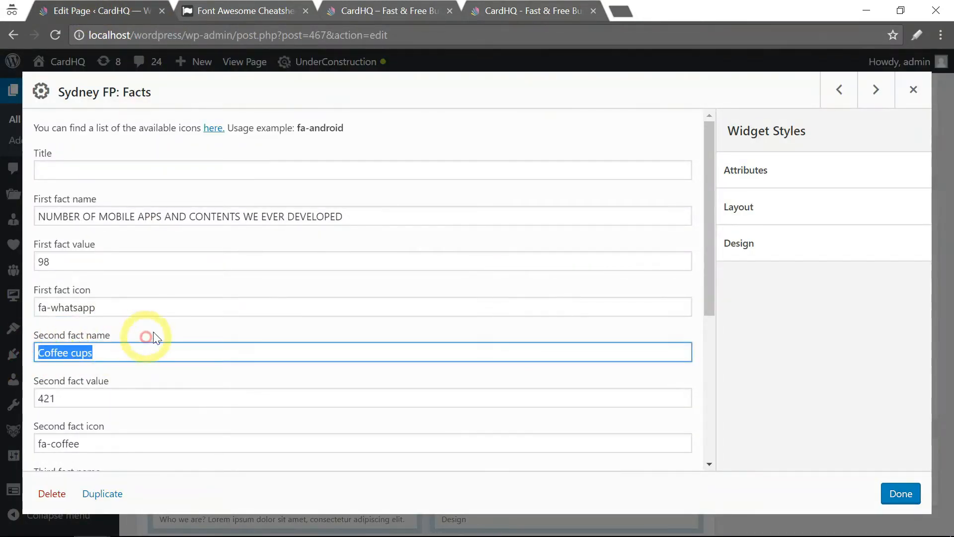
{"action": "key", "text": "ctrl+v"}
{"action": "scroll", "coordinate": [128, 298], "scroll_direction": "down", "scroll_amount": 2}
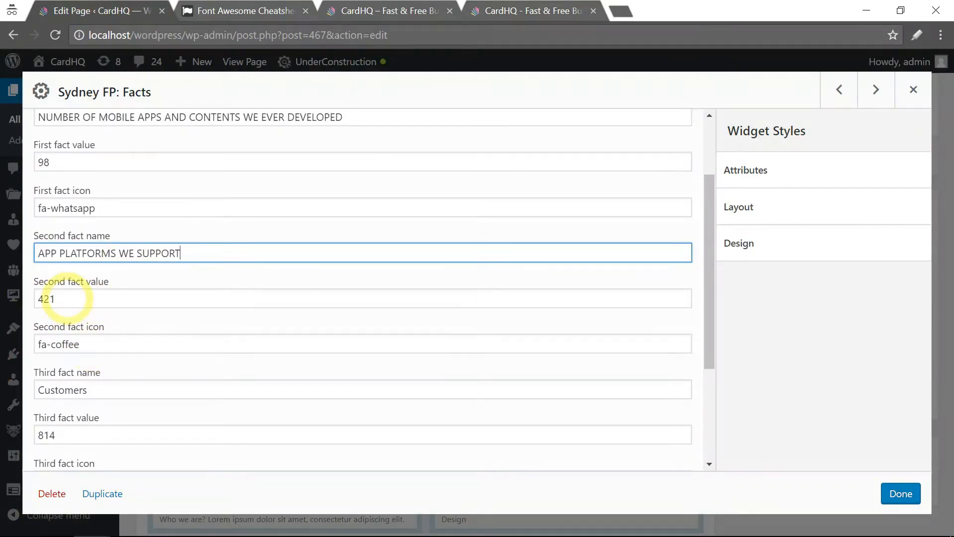
Step: Set the second fact's value to 2, and search the Font Awesome icon list for "andr" to copy the class name fa-android
{"action": "double_click", "coordinate": [82, 305]}
{"action": "left_click", "coordinate": [94, 342]}
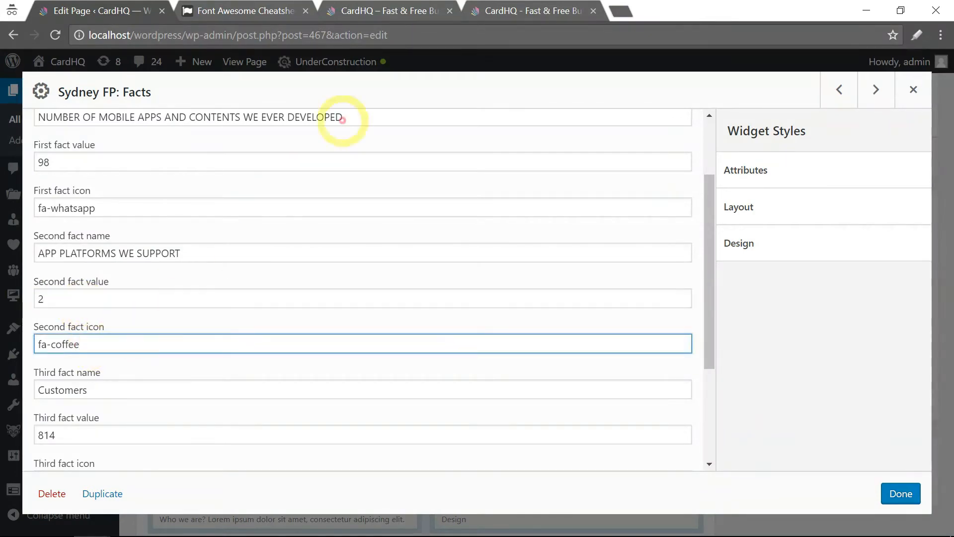
{"action": "left_click", "coordinate": [271, 14]}
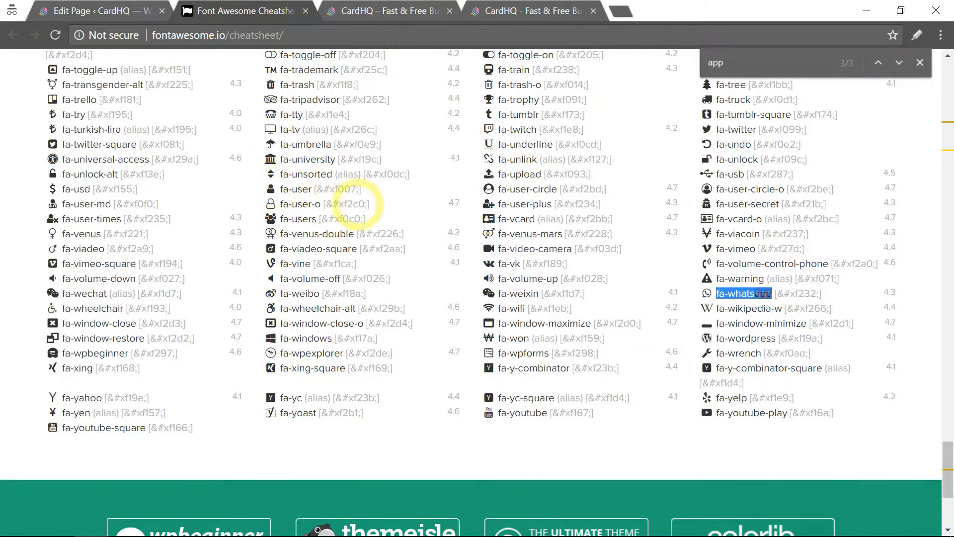
{"action": "scroll", "coordinate": [365, 203], "scroll_direction": "up", "scroll_amount": 2}
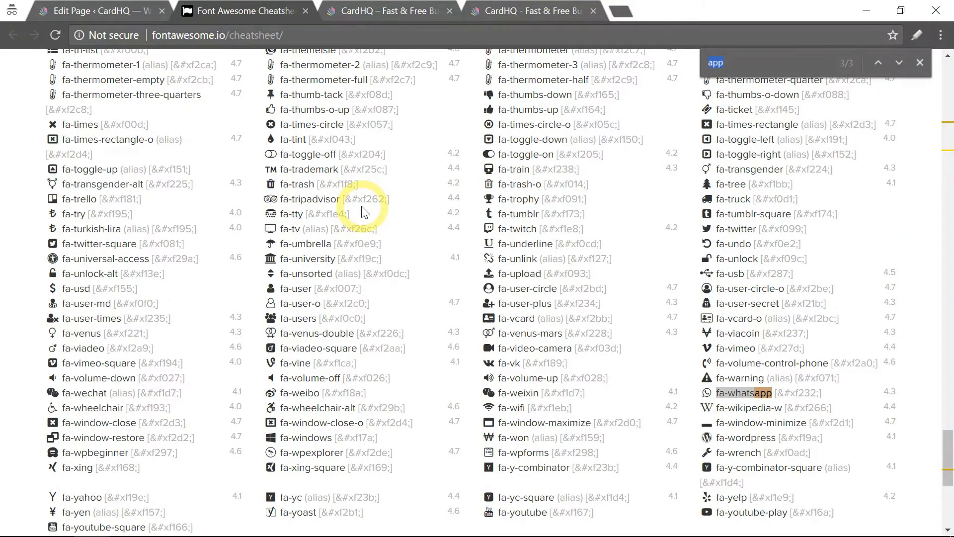
{"action": "type", "text": "andr"}
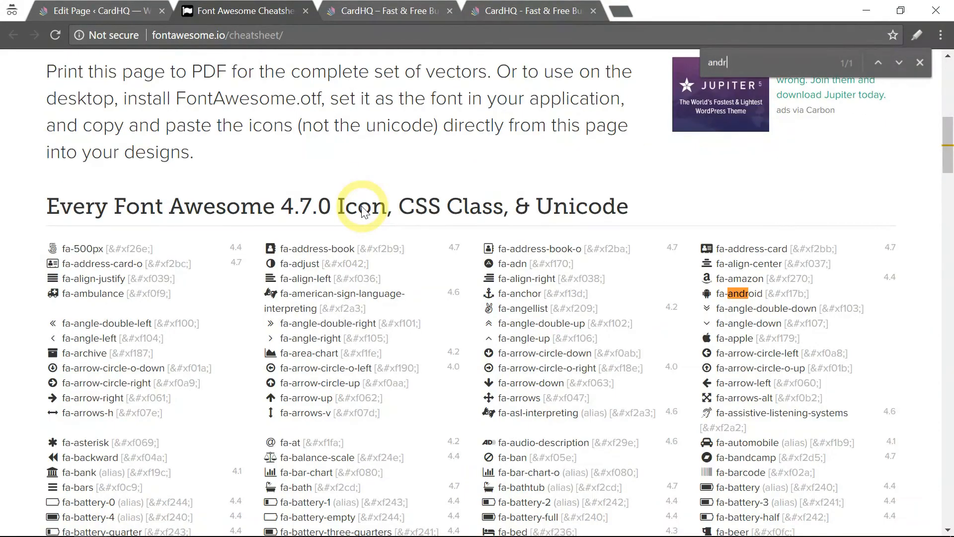
{"action": "double_click", "coordinate": [736, 293]}
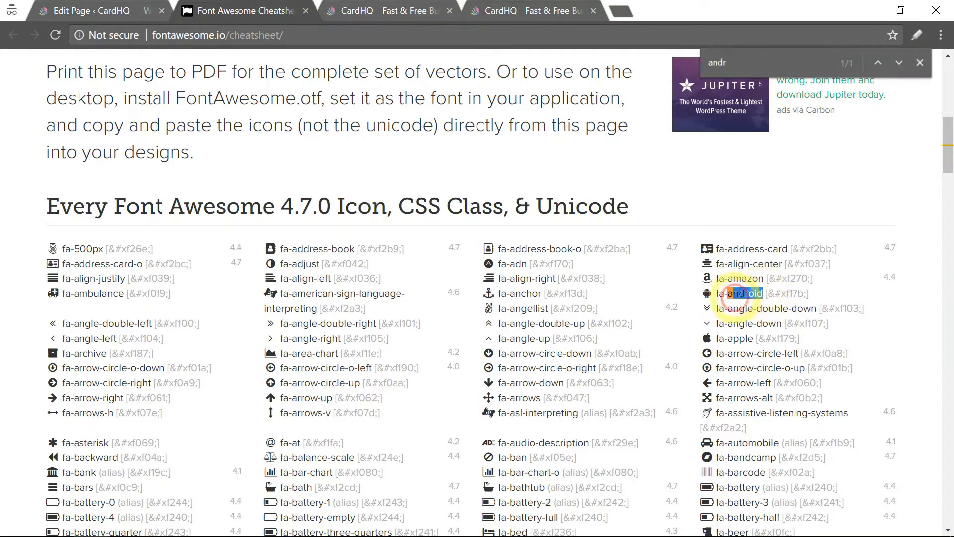
{"action": "right_click", "coordinate": [735, 294]}
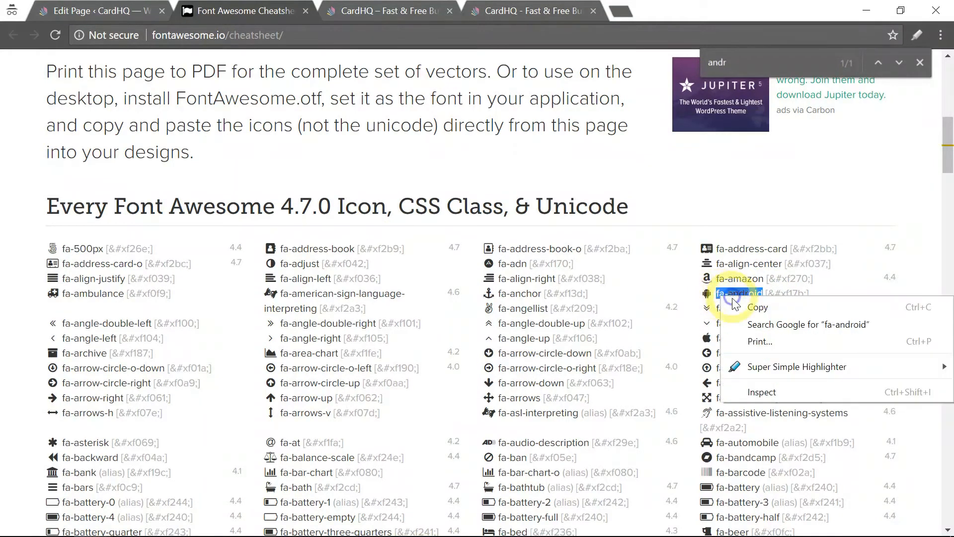
{"action": "left_click", "coordinate": [731, 305]}
Step: Replace the second fact's icon with the copied class name fa-android
{"action": "left_click", "coordinate": [114, 15]}
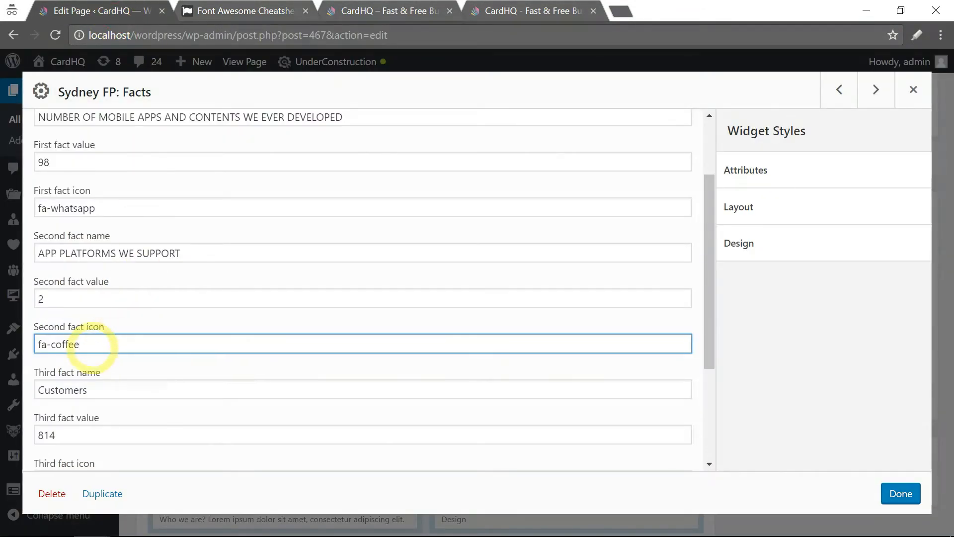
{"action": "left_click_drag", "start_coordinate": [102, 347], "coordinate": [3, 353]}
{"action": "type", "text": "fa-"}
{"action": "key", "text": "ctrl+v"}
Step: Set the third fact's name to "NUMBER OF DAYS THINKING ABOUT THIS IDEA", copied from the cardhq.co/site page, and its value to 61
{"action": "scroll", "coordinate": [175, 300], "scroll_direction": "down", "scroll_amount": 2}
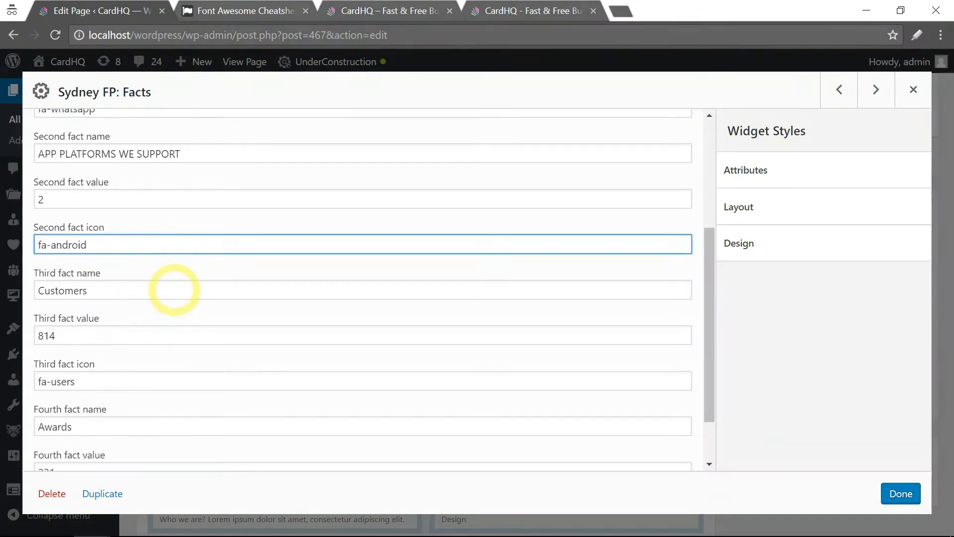
{"action": "left_click", "coordinate": [496, 10]}
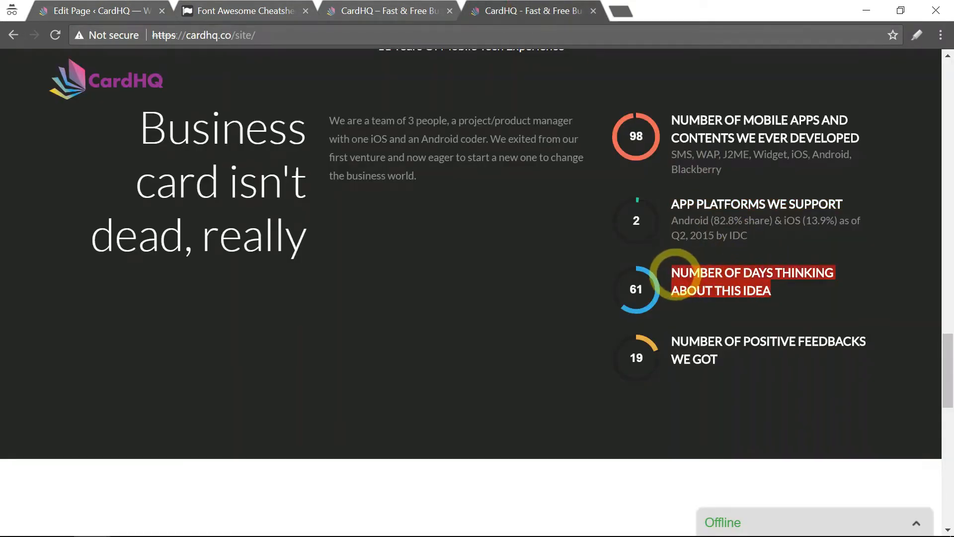
{"action": "right_click", "coordinate": [676, 272]}
{"action": "key", "text": "Escape"}
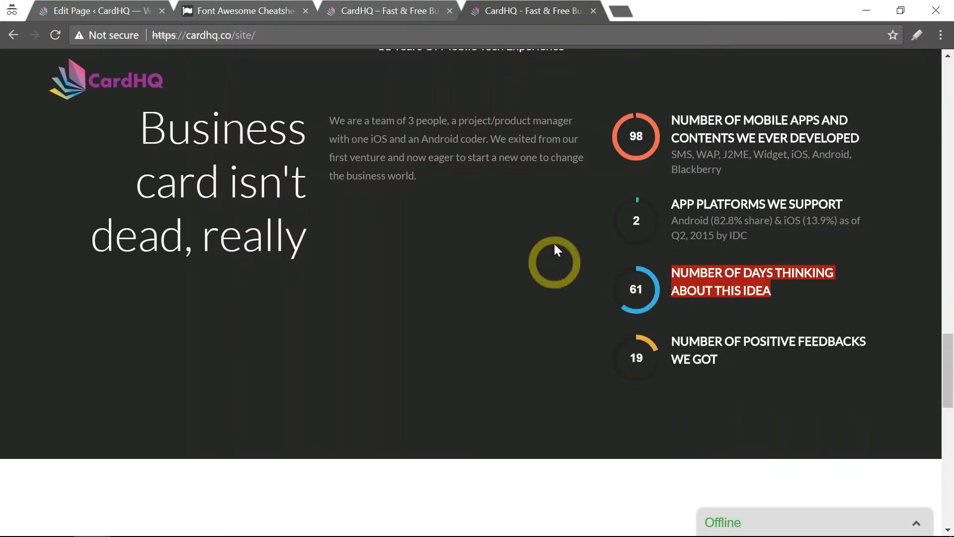
{"action": "left_click", "coordinate": [85, 10]}
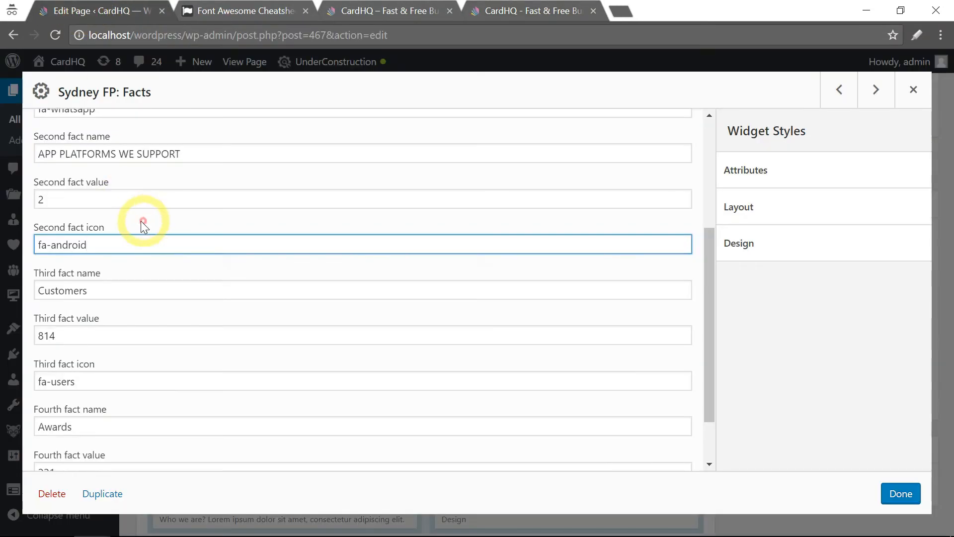
{"action": "left_click_drag", "start_coordinate": [88, 291], "coordinate": [60, 291]}
{"action": "key", "text": "ctrl+a"}
{"action": "key", "text": "ctrl+v"}
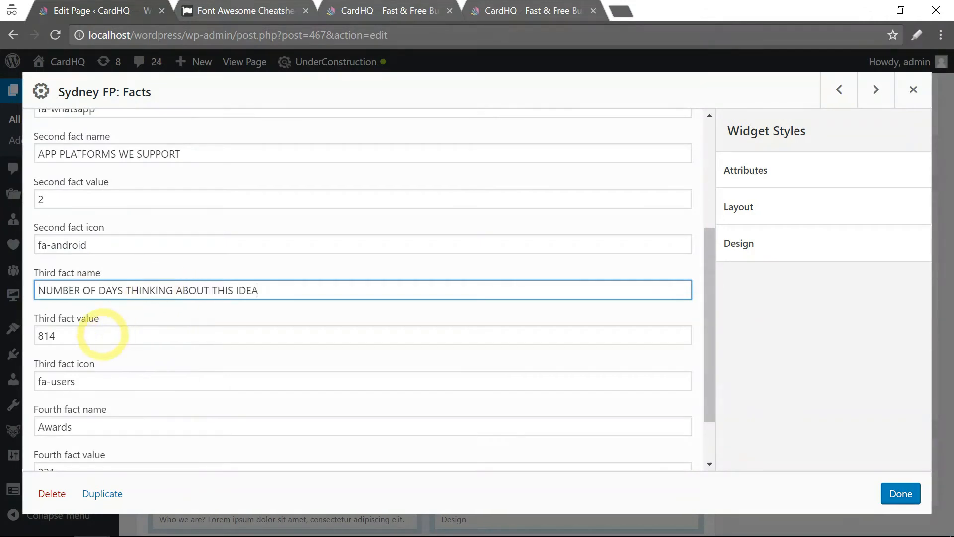
{"action": "double_click", "coordinate": [43, 335]}
{"action": "type", "text": "61"}
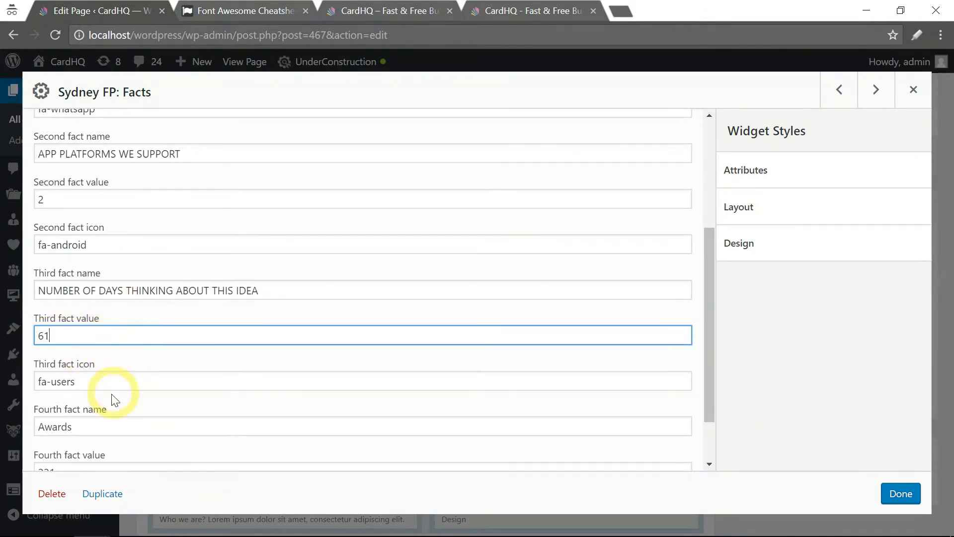
Step: Try to find an icon for the third fact by searching the Font Awesome icon list for "idea"
{"action": "left_click", "coordinate": [99, 380]}
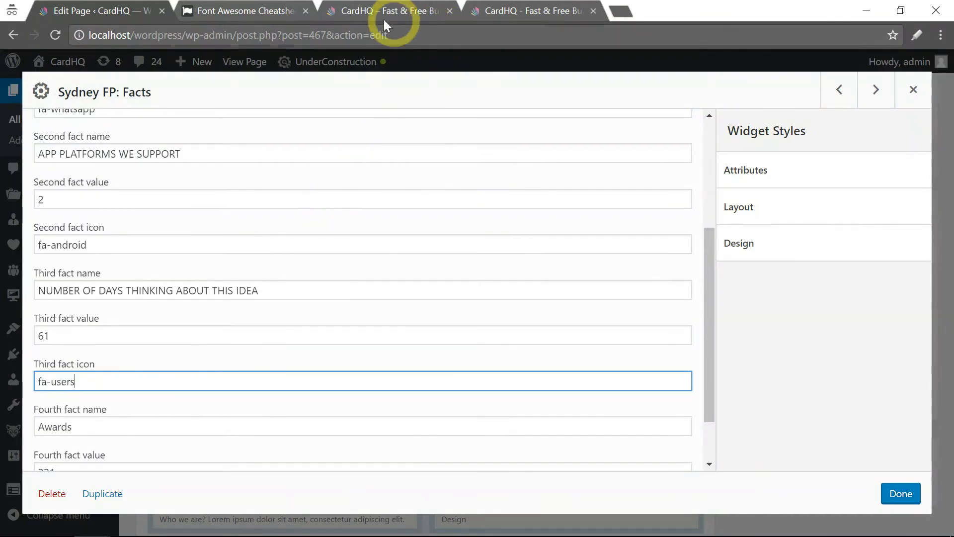
{"action": "left_click", "coordinate": [261, 11]}
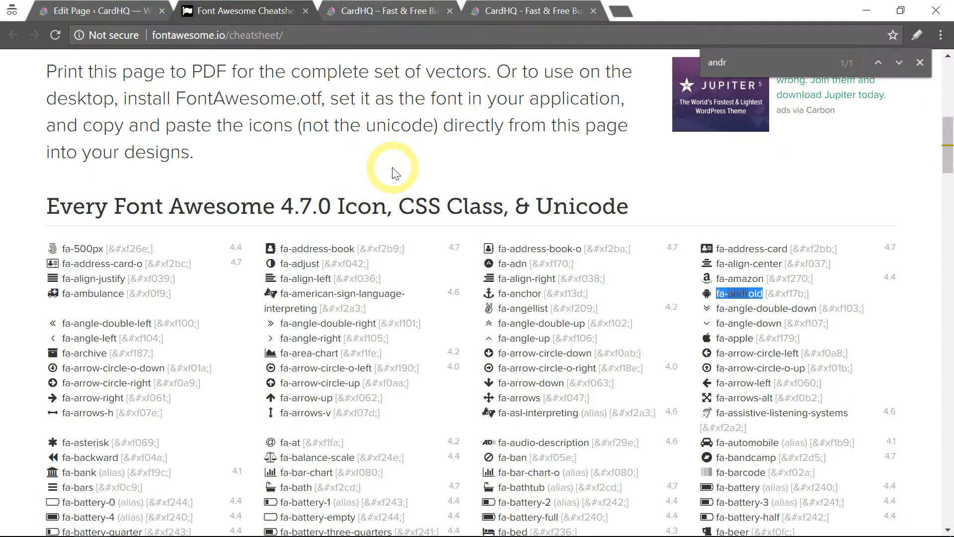
{"action": "type", "text": "idea"}
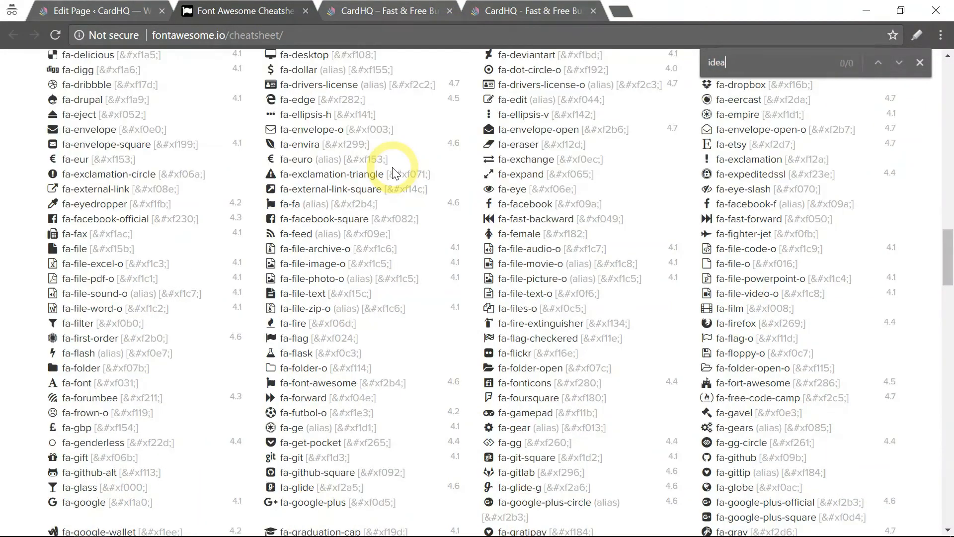
{"action": "key", "text": "BackSpace"}
{"action": "key", "text": "BackSpace"}
{"action": "key", "text": "BackSpace"}
Step: Search the icon list for "ques" and set the third fact's icon to the copied class name fa-question
{"action": "type", "text": "qu"}
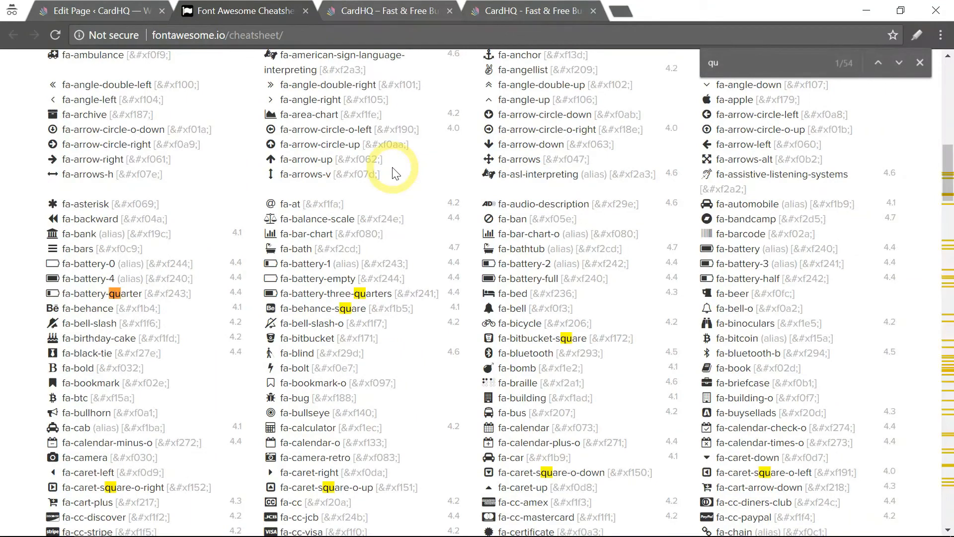
{"action": "type", "text": "es"}
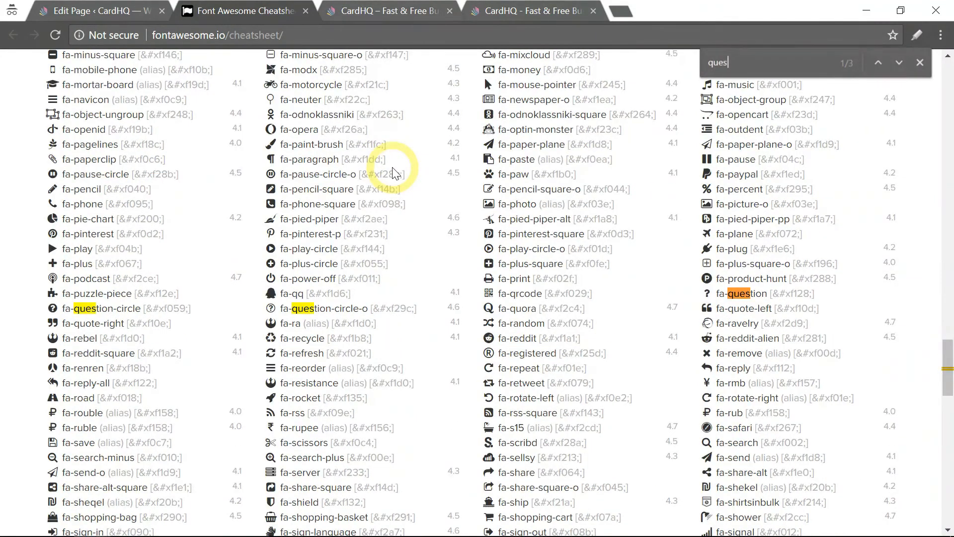
{"action": "double_click", "coordinate": [740, 294]}
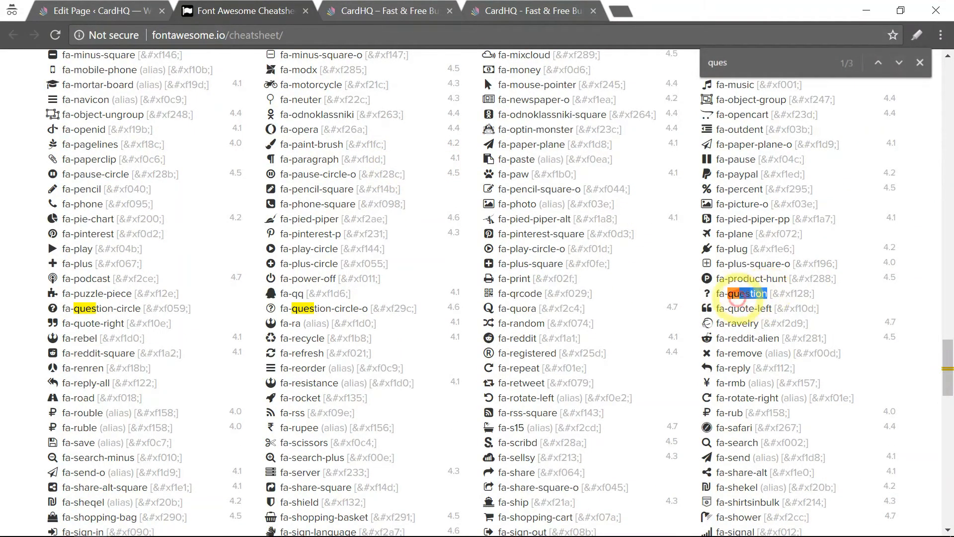
{"action": "right_click", "coordinate": [741, 294]}
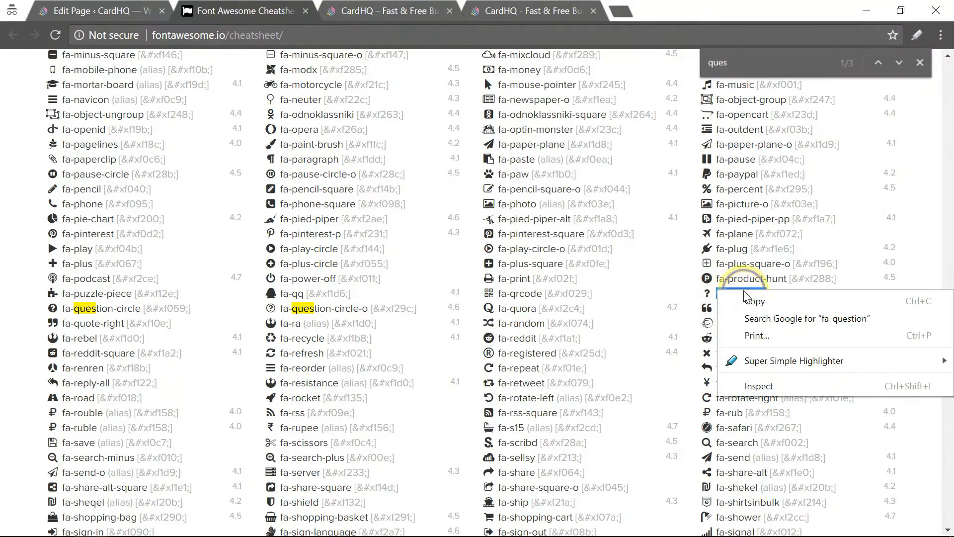
{"action": "left_click", "coordinate": [646, 354]}
{"action": "left_click", "coordinate": [98, 15]}
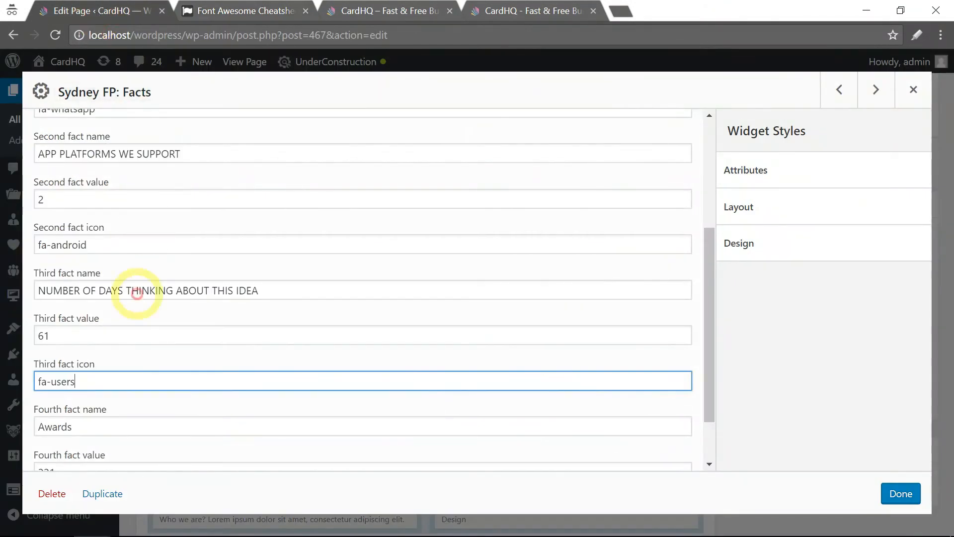
{"action": "left_click_drag", "start_coordinate": [41, 381], "coordinate": [102, 381]}
{"action": "key", "text": "ctrl+v"}
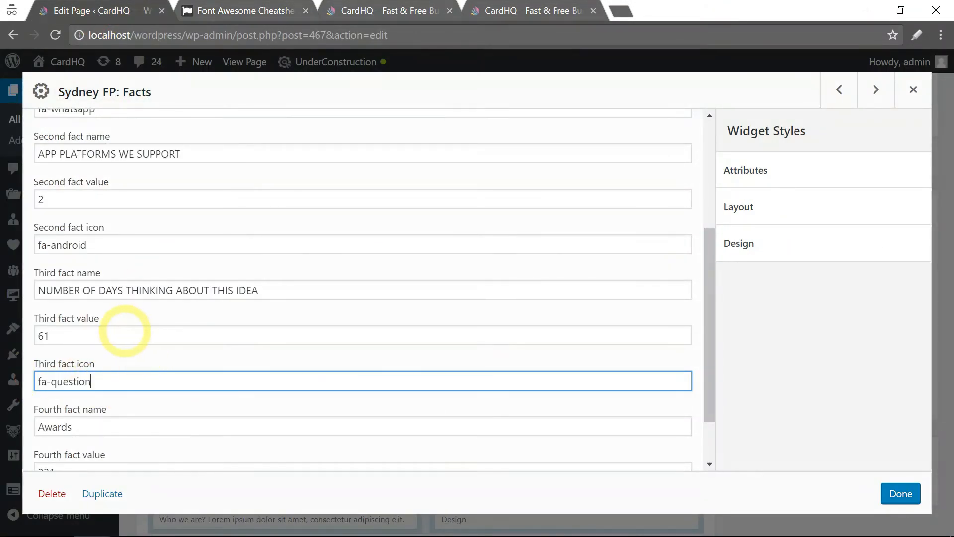
Step: Replace the fourth fact's name with "NUMBER OF POSITIVE FEEDBACKS WE GOT", copied from the cardhq.co/site page
{"action": "scroll", "coordinate": [123, 333], "scroll_direction": "down", "scroll_amount": 2}
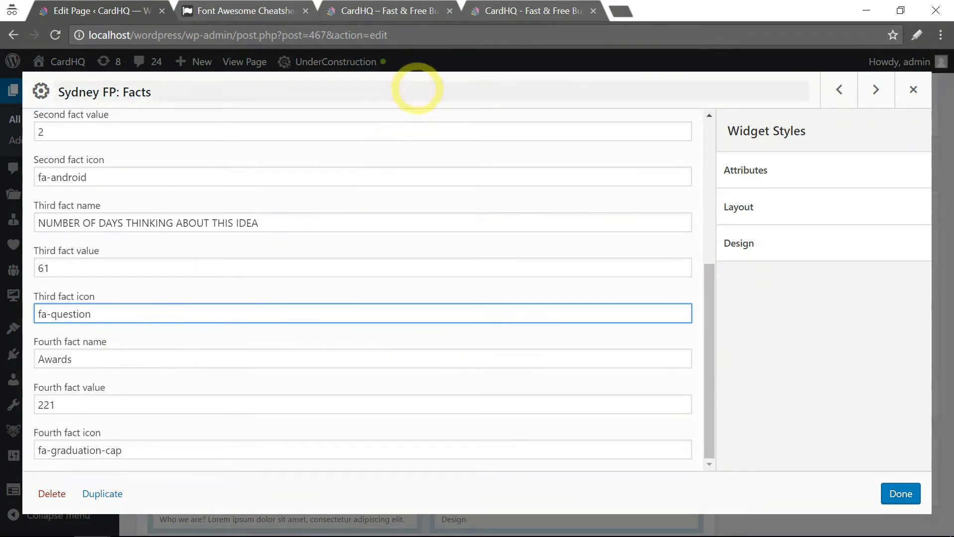
{"action": "left_click", "coordinate": [488, 13]}
{"action": "left_click", "coordinate": [708, 357]}
{"action": "left_click_drag", "start_coordinate": [711, 357], "coordinate": [677, 341]}
{"action": "right_click", "coordinate": [676, 341]}
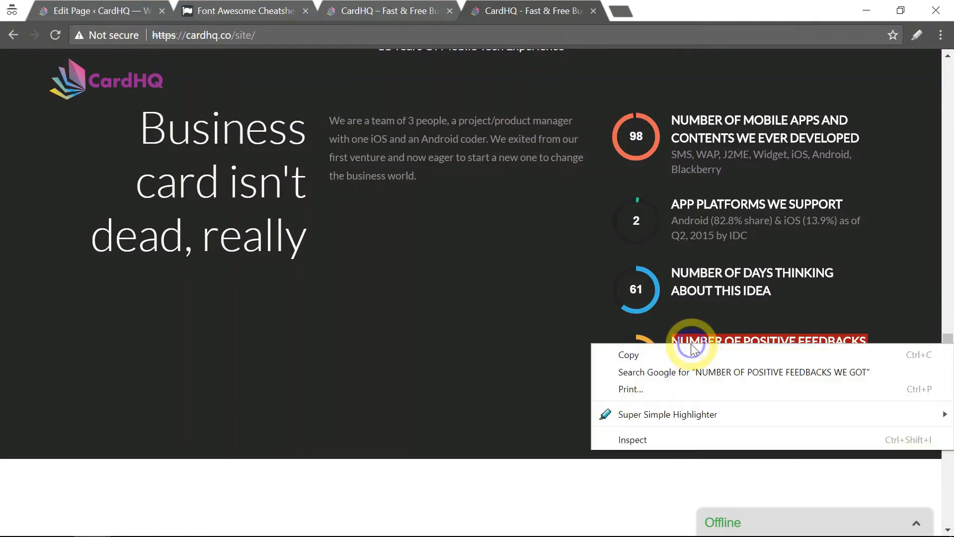
{"action": "left_click", "coordinate": [668, 350]}
{"action": "left_click", "coordinate": [108, 11]}
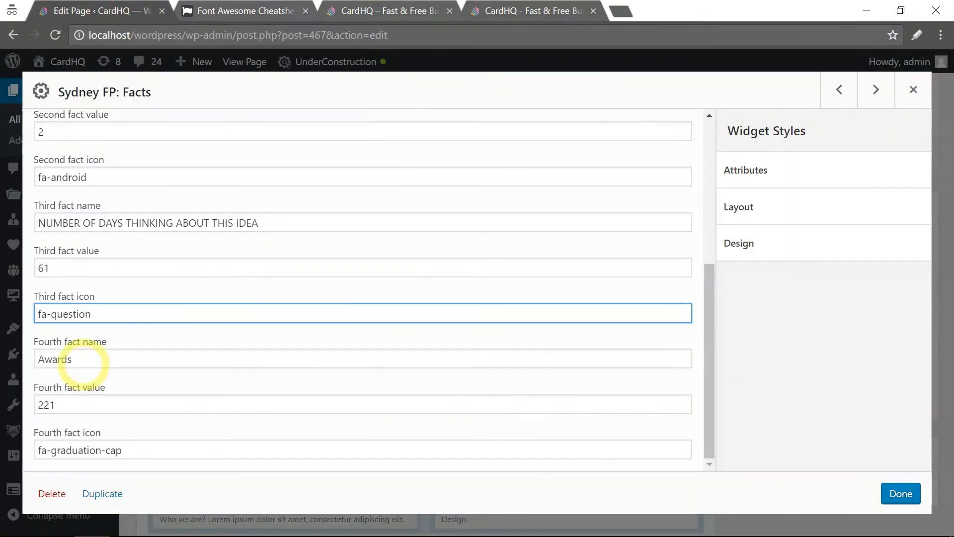
{"action": "double_click", "coordinate": [97, 360]}
{"action": "key", "text": "ctrl+v"}
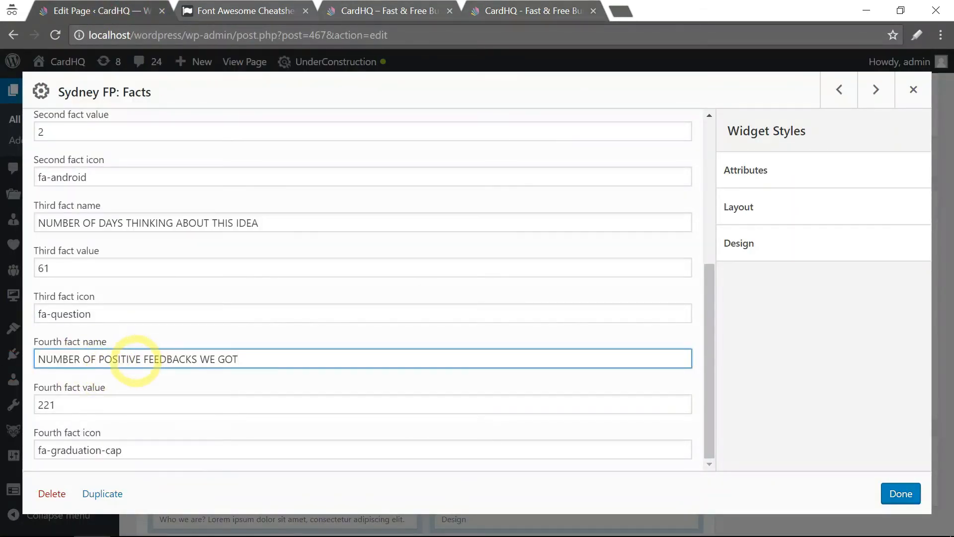
Step: Look up the positive feedback count on the cardhq.co/site page and set the fourth fact's value to 19
{"action": "left_click", "coordinate": [484, 13]}
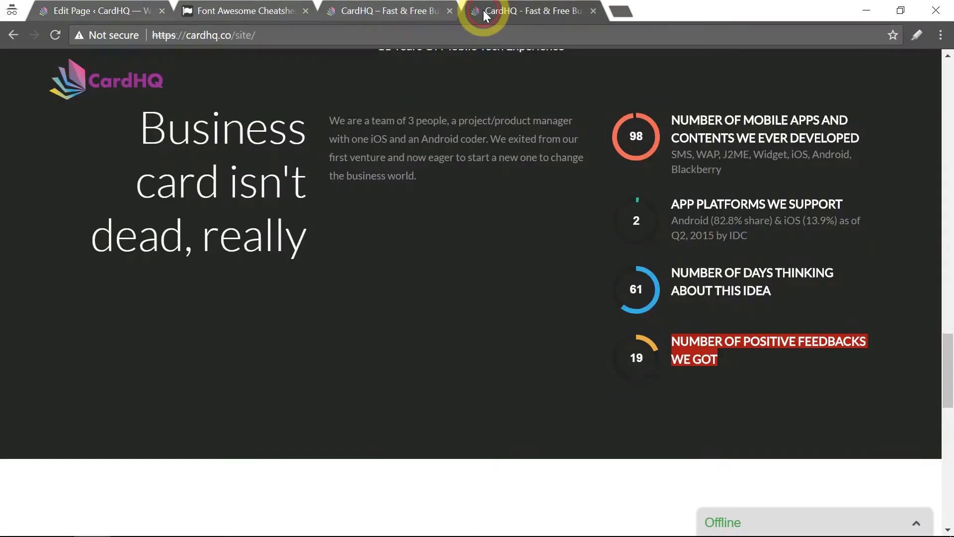
{"action": "left_click", "coordinate": [82, 11]}
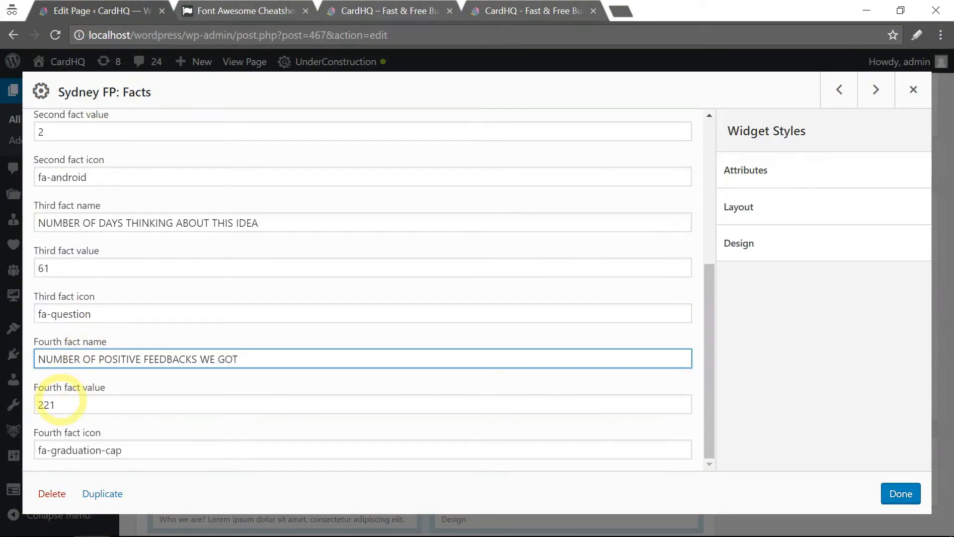
{"action": "double_click", "coordinate": [60, 404]}
{"action": "type", "text": "19"}
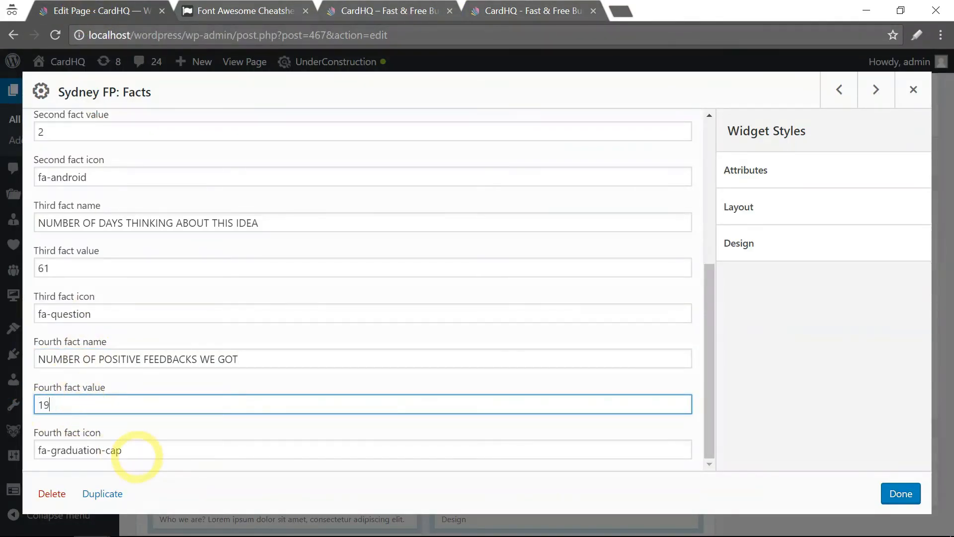
Step: Search the Font Awesome icon list for "user" and set the fourth fact's icon to the copied class name fa-users
{"action": "left_click", "coordinate": [139, 450]}
{"action": "left_click", "coordinate": [269, 11]}
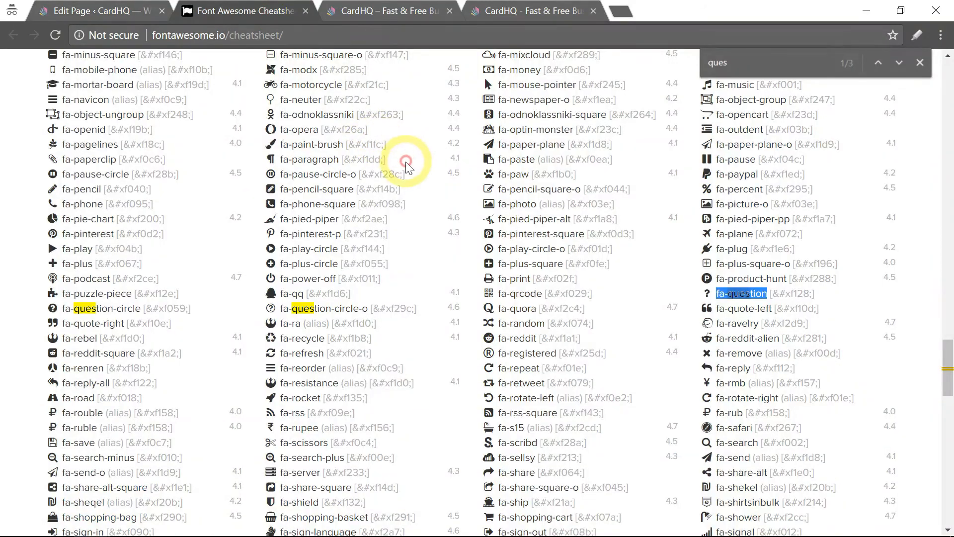
{"action": "key", "text": "ctrl+f"}
{"action": "type", "text": "user"}
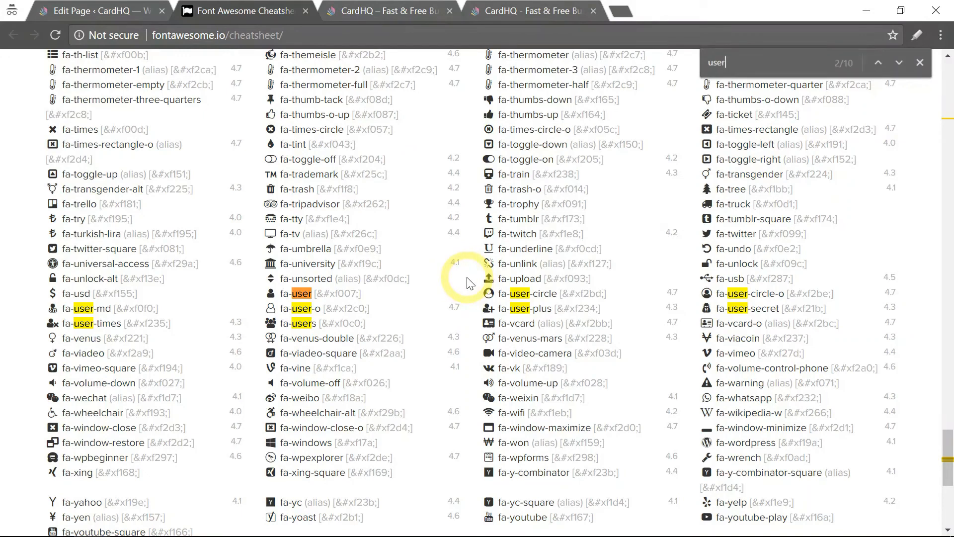
{"action": "left_click_drag", "start_coordinate": [316, 323], "coordinate": [292, 327]}
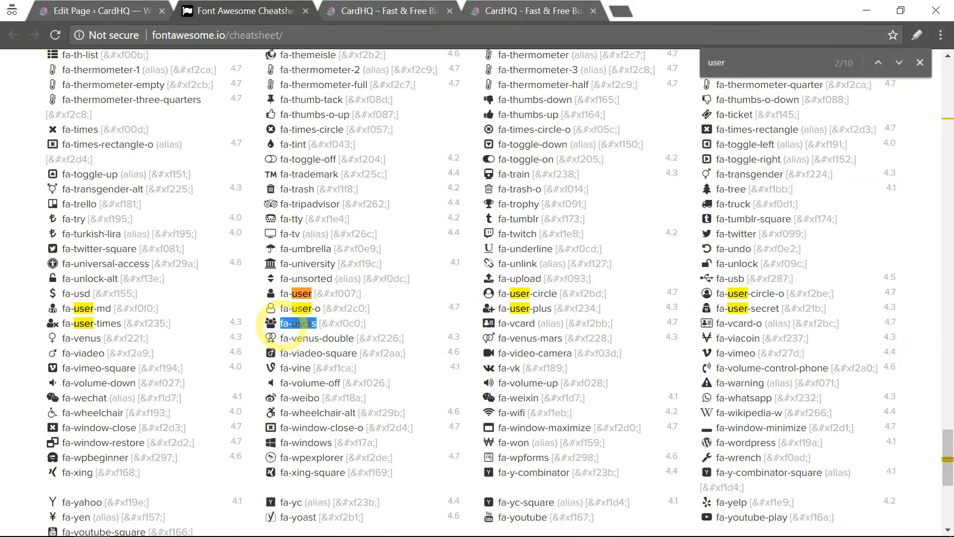
{"action": "right_click", "coordinate": [289, 325]}
{"action": "left_click", "coordinate": [321, 334]}
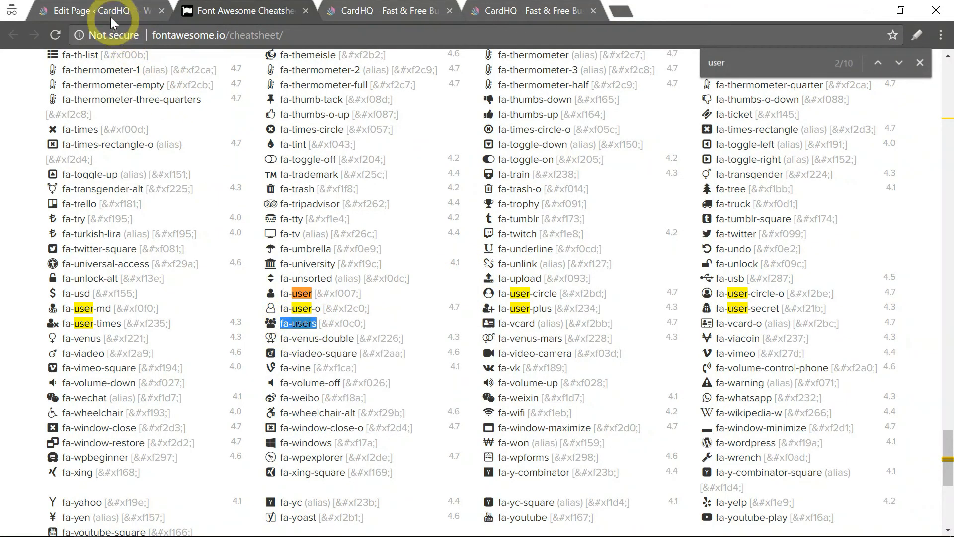
{"action": "left_click", "coordinate": [127, 10]}
{"action": "triple_click", "coordinate": [120, 448]}
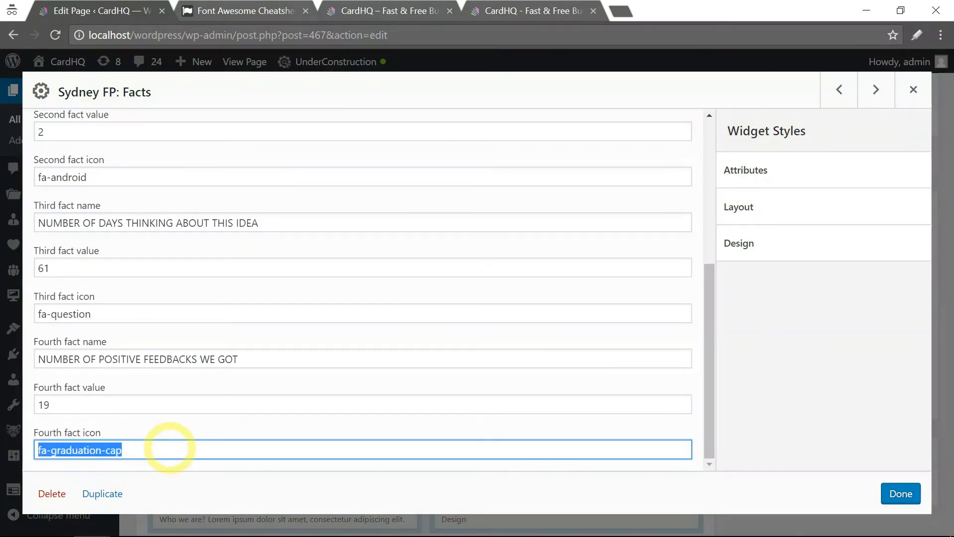
{"action": "key", "text": "ctrl+v"}
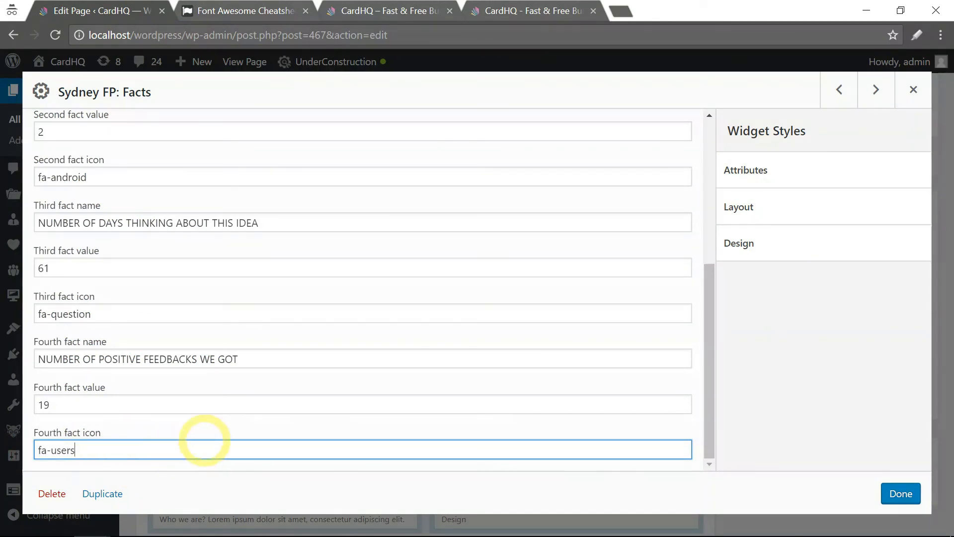
Step: Save the Facts widget changes with the page and reload the local WordPress front page to check them
{"action": "left_click", "coordinate": [898, 495]}
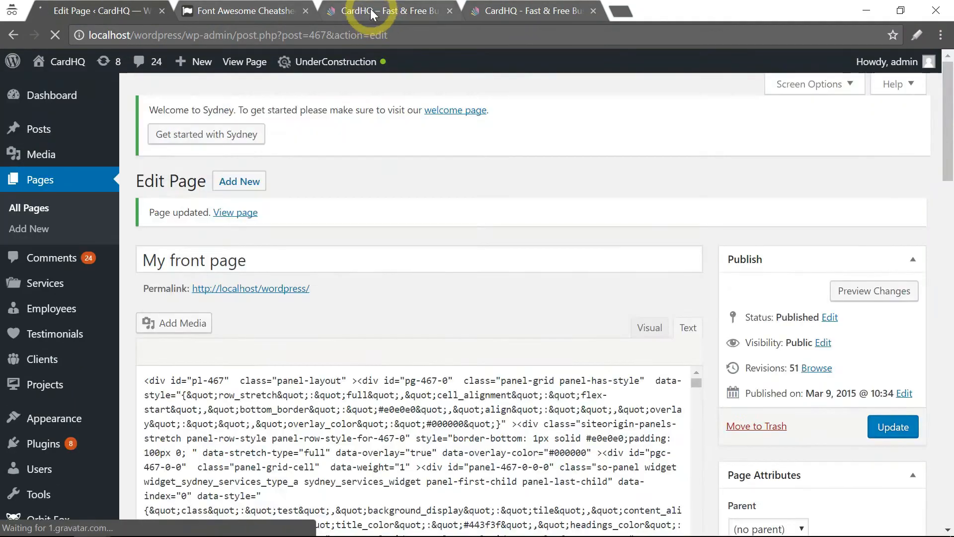
{"action": "left_click", "coordinate": [373, 10]}
{"action": "left_click", "coordinate": [56, 35]}
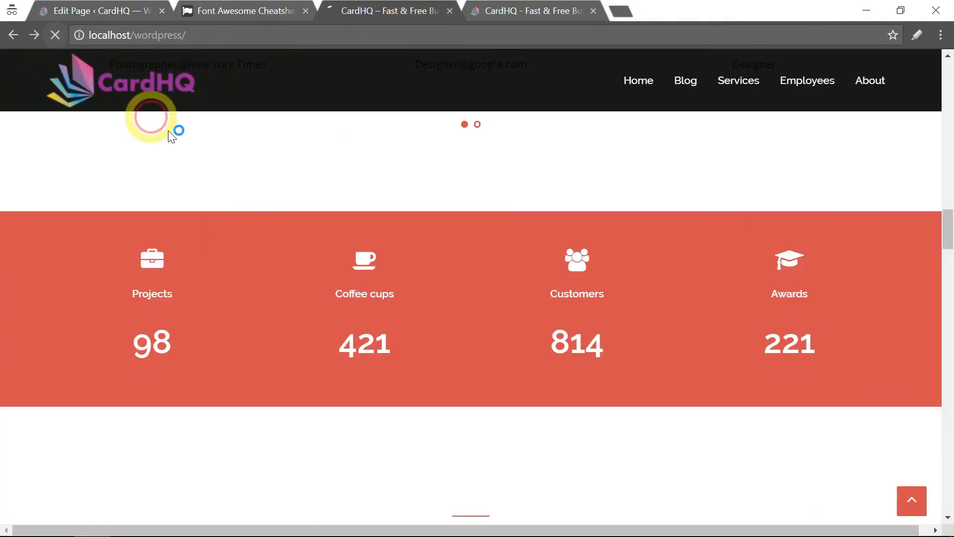